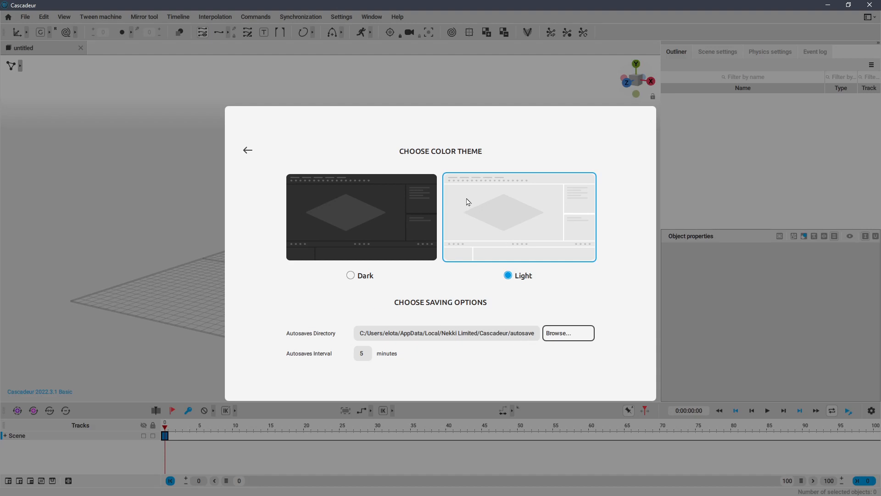
# - Dismiss the startup screens and open the Chibi.casc scene from the samples folder
pyautogui.click(246, 152)
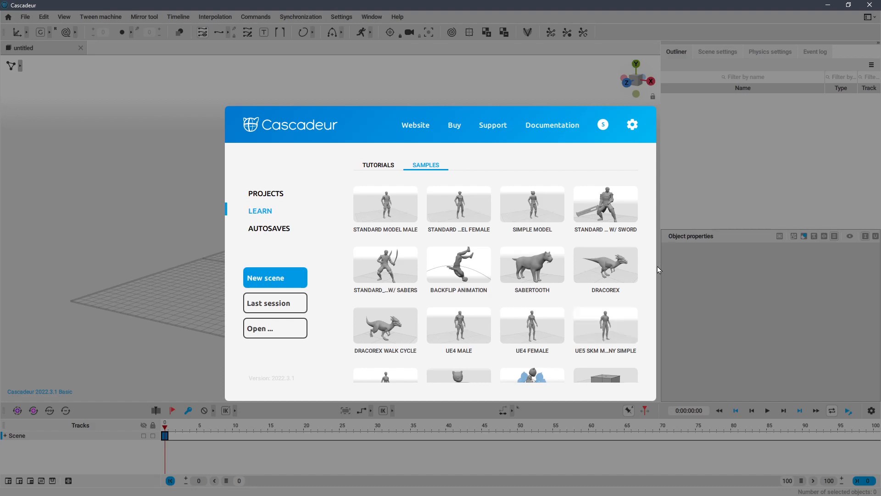
pyautogui.click(659, 279)
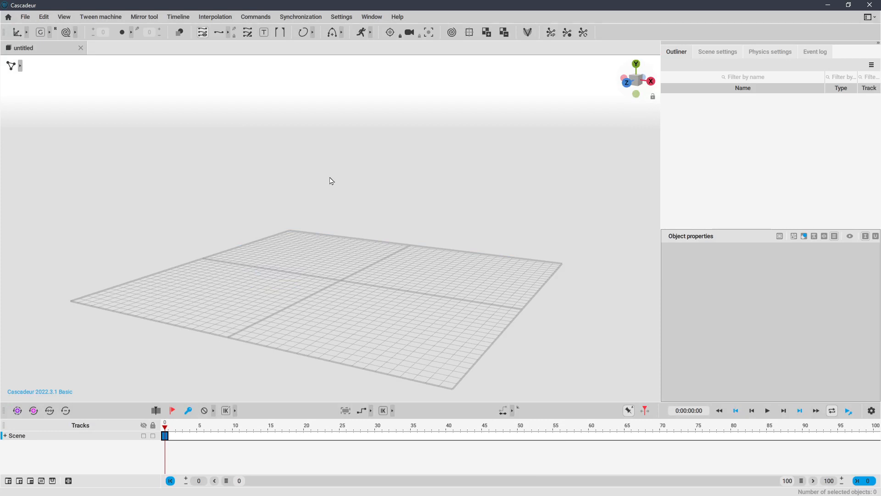
pyautogui.click(25, 17)
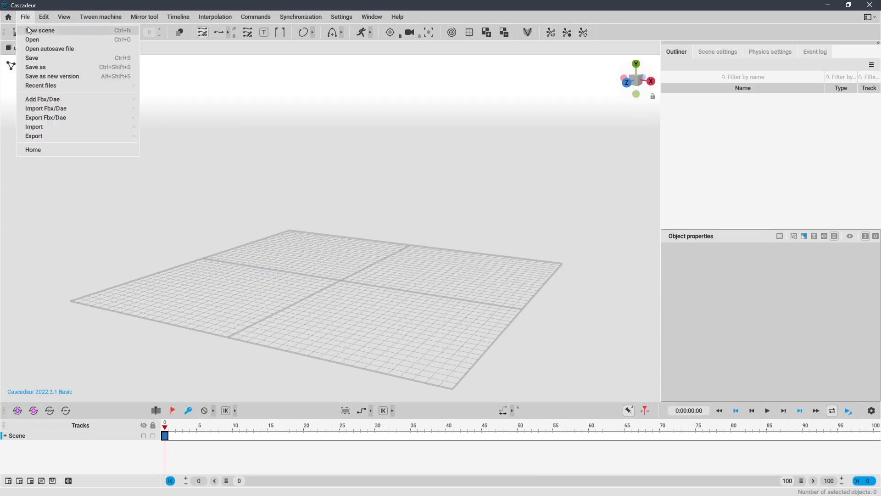
pyautogui.click(33, 41)
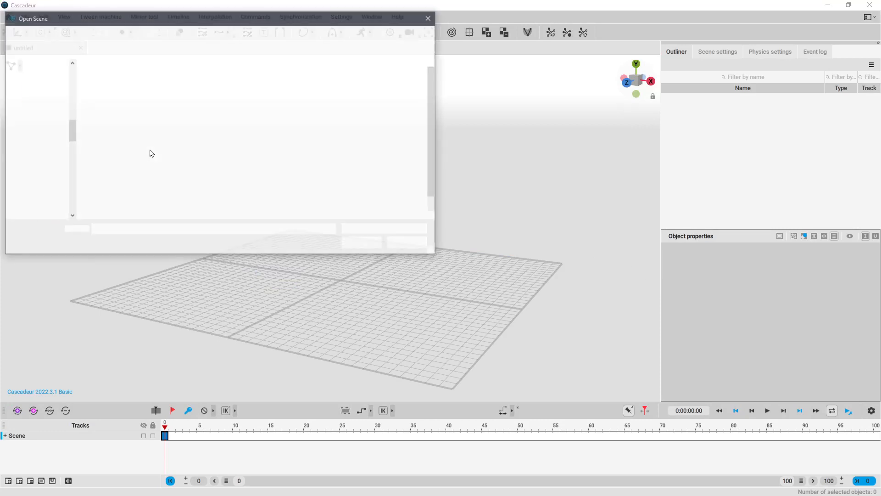
pyautogui.doubleClick(120, 97)
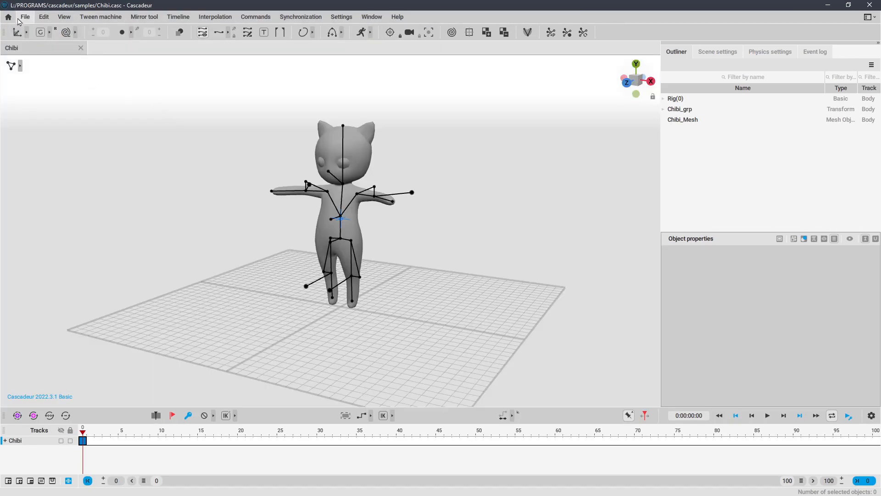
# - Open the animated sample scene Chibi_jump.casc from the same folder
pyautogui.click(25, 16)
pyautogui.click(37, 42)
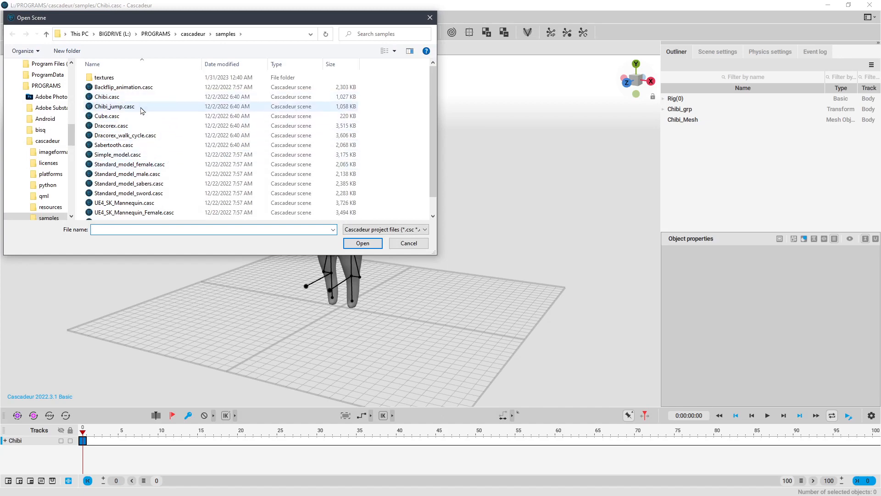
pyautogui.press('Escape')
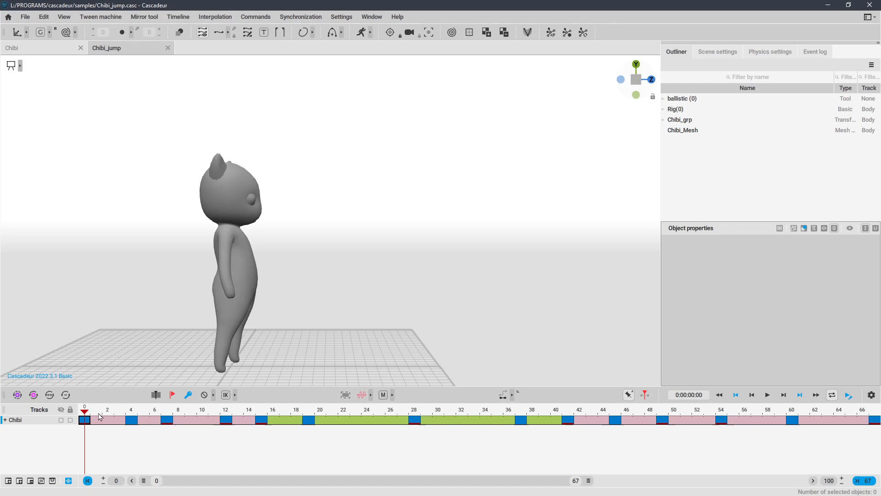
pyautogui.moveTo(99, 412); pyautogui.dragTo(61, 388)
# - In the application settings, switch TypeFbxAscii on and return it to Off
pyautogui.click(370, 18)
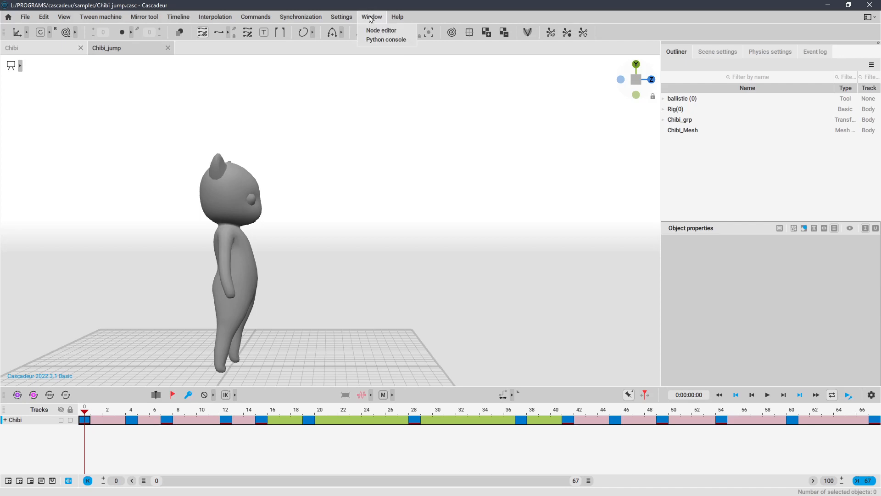
pyautogui.moveTo(344, 18)
pyautogui.click(370, 32)
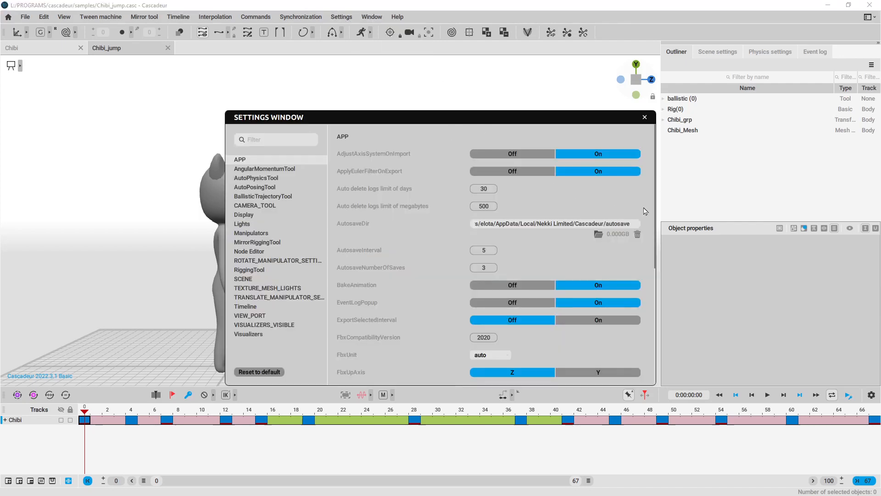
pyautogui.moveTo(656, 202); pyautogui.dragTo(659, 332)
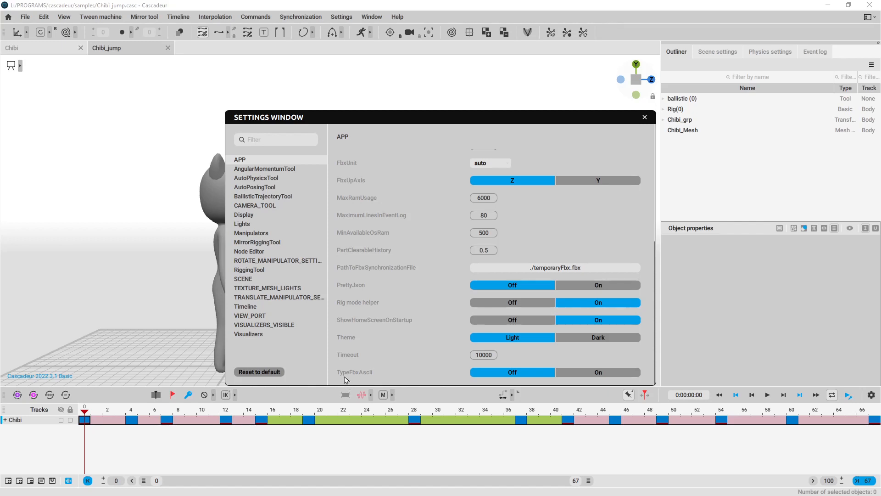
pyautogui.click(592, 372)
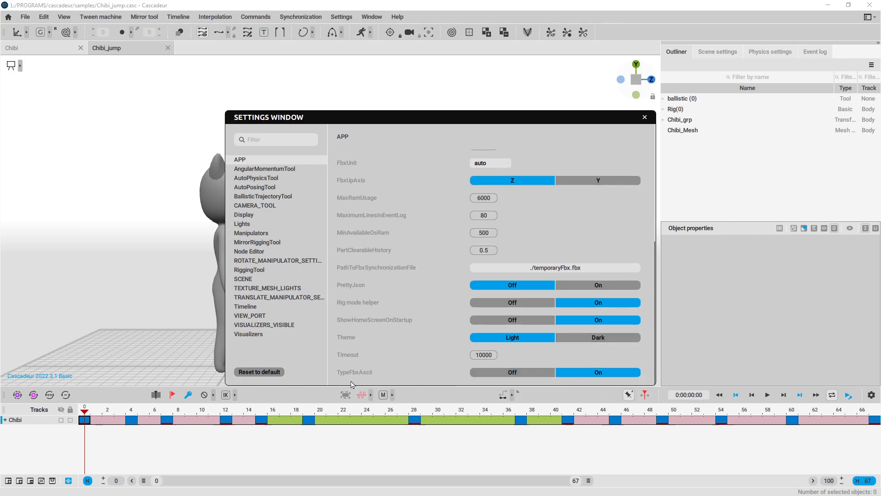
pyautogui.click(513, 374)
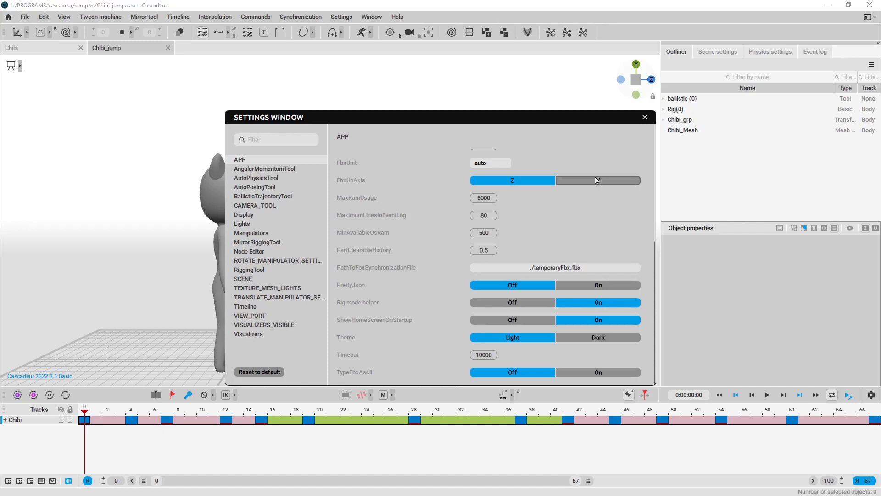
# - Switch FbxUpAxis to Y, restore it to Z, and close the application settings
pyautogui.click(597, 180)
pyautogui.click(532, 184)
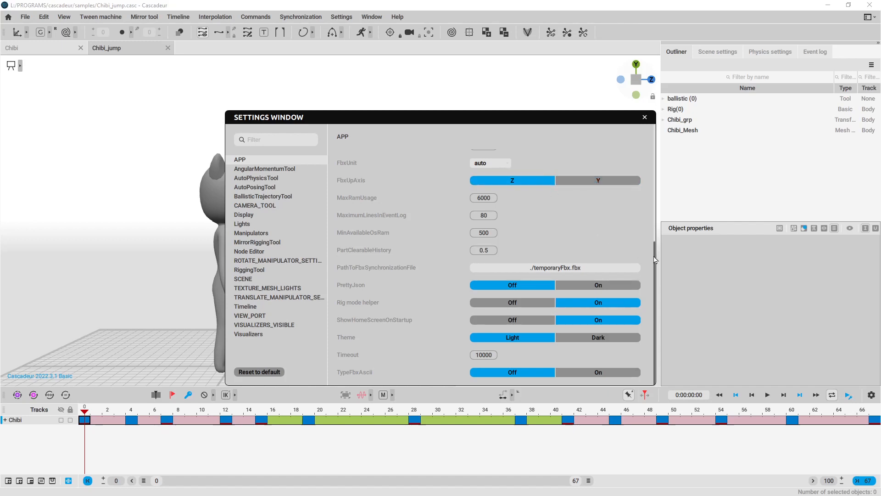
pyautogui.moveTo(656, 260); pyautogui.dragTo(661, 139)
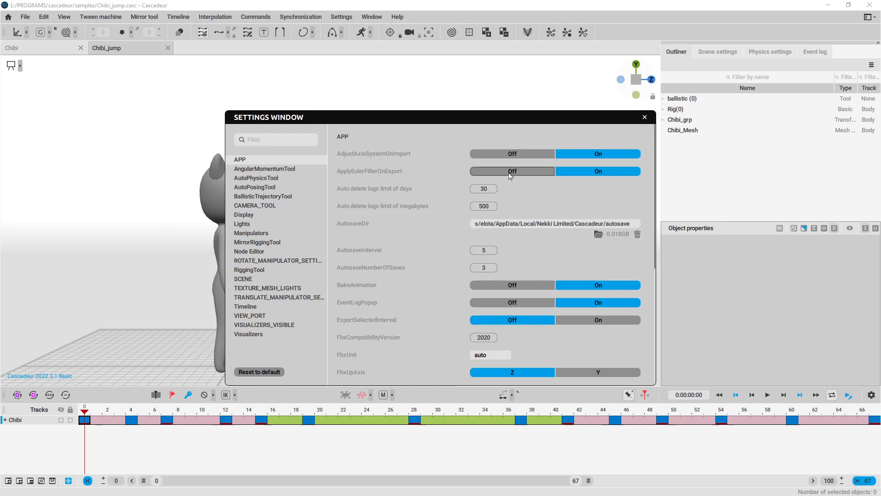
pyautogui.click(645, 118)
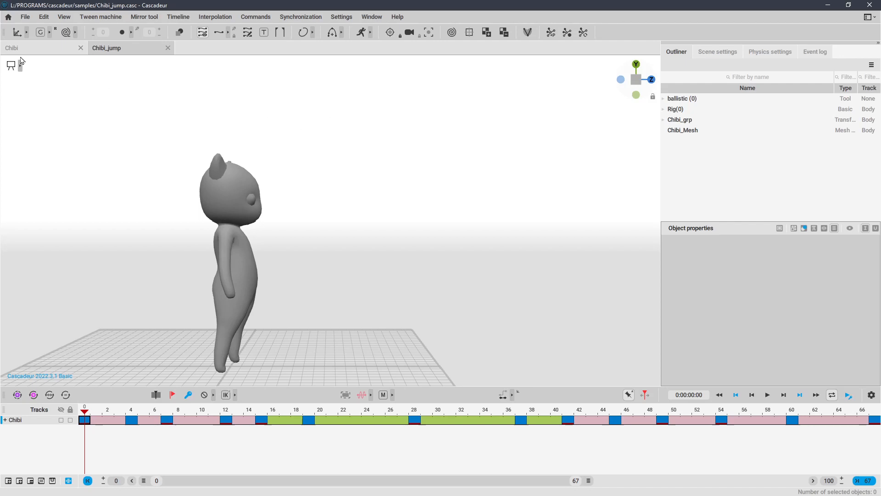
# - Export the whole scene as FBX to the Cascadeur tutorial folder, overwriting chibi Jump.fbx
pyautogui.click(25, 18)
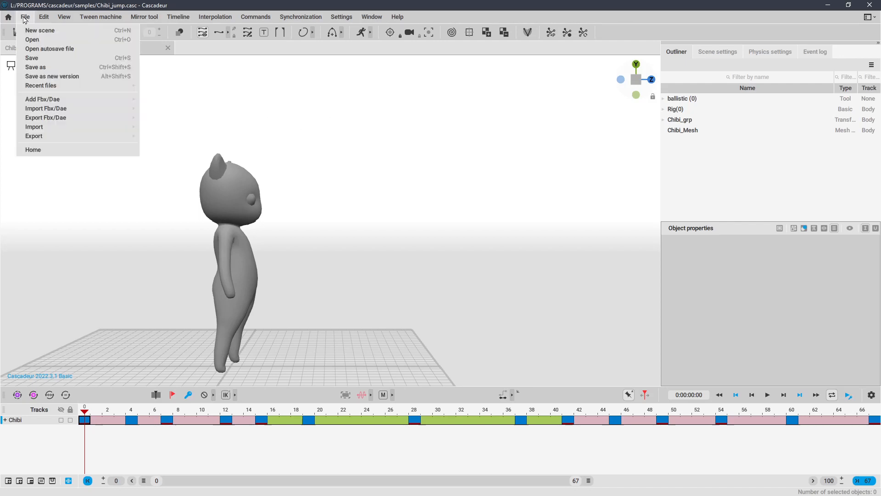
pyautogui.moveTo(48, 121)
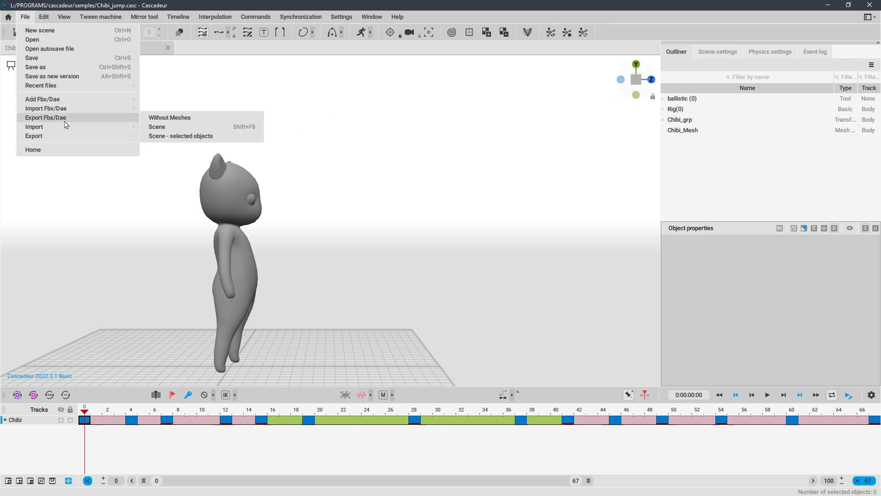
pyautogui.click(156, 128)
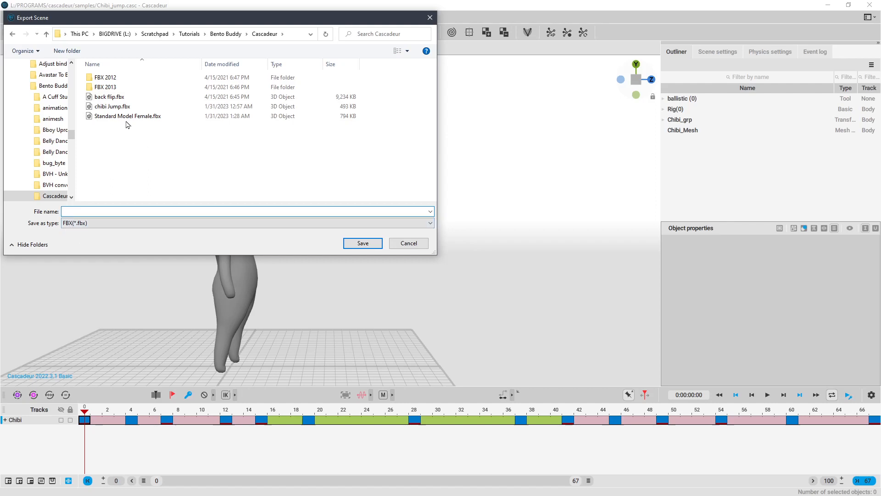
pyautogui.click(112, 107)
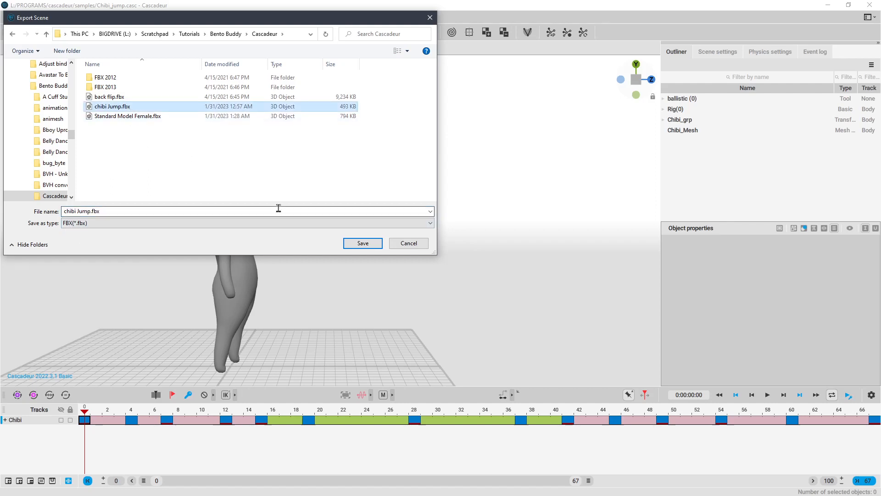
pyautogui.click(372, 244)
pyautogui.click(460, 253)
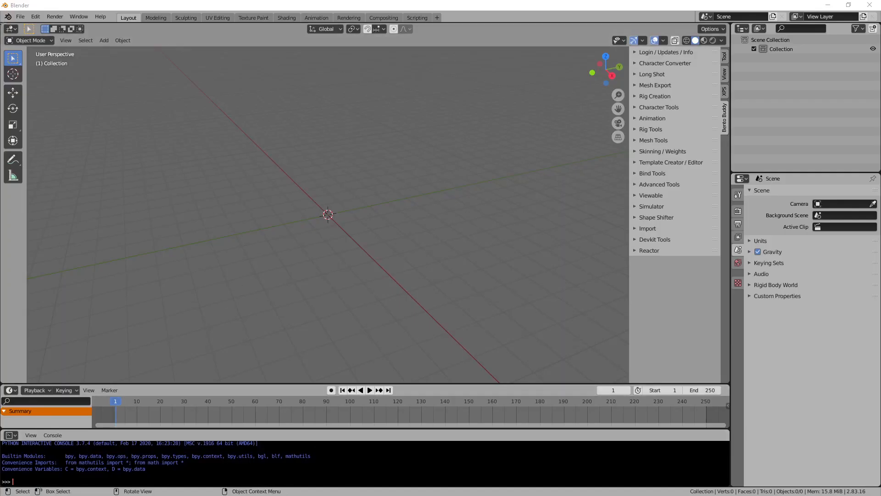
# - Switch to Blender and import chibi Jump.fbx from the favorite Cascadeur folder
pyautogui.click(20, 18)
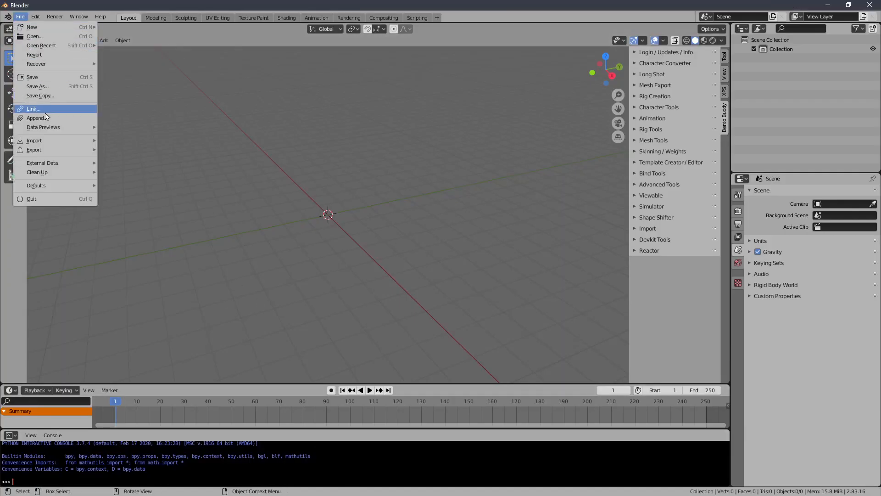
pyautogui.moveTo(49, 143)
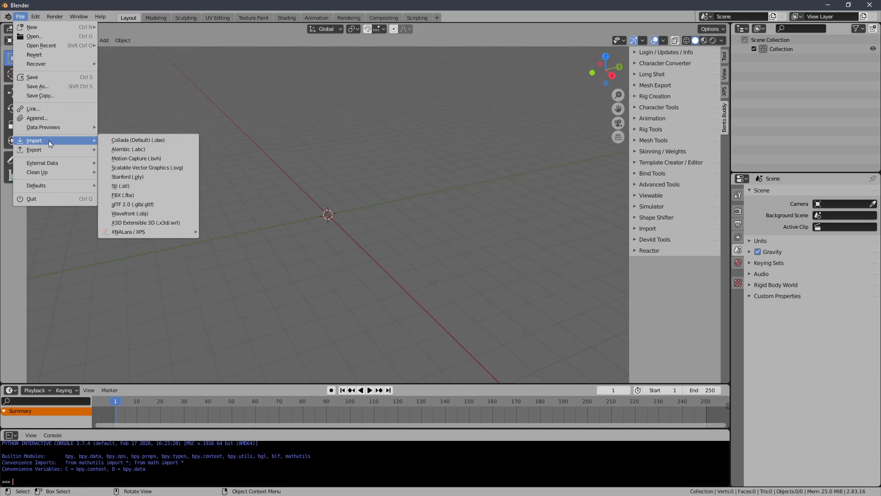
pyautogui.click(164, 196)
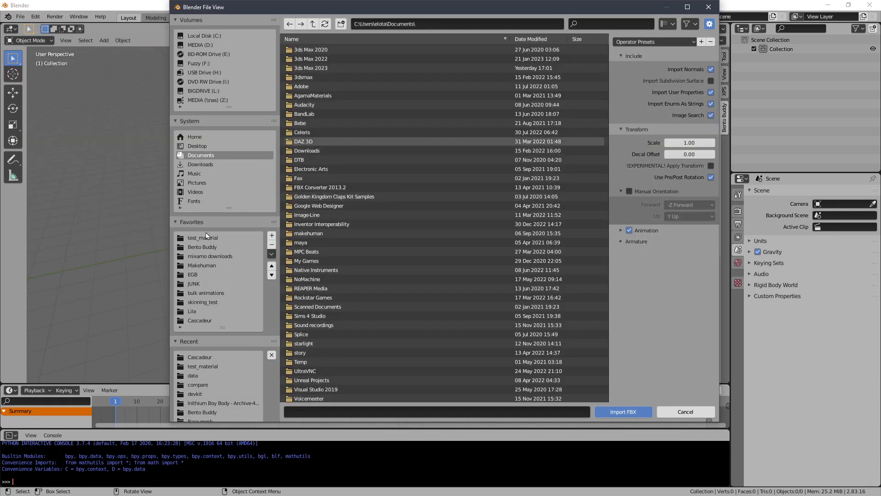
pyautogui.click(207, 237)
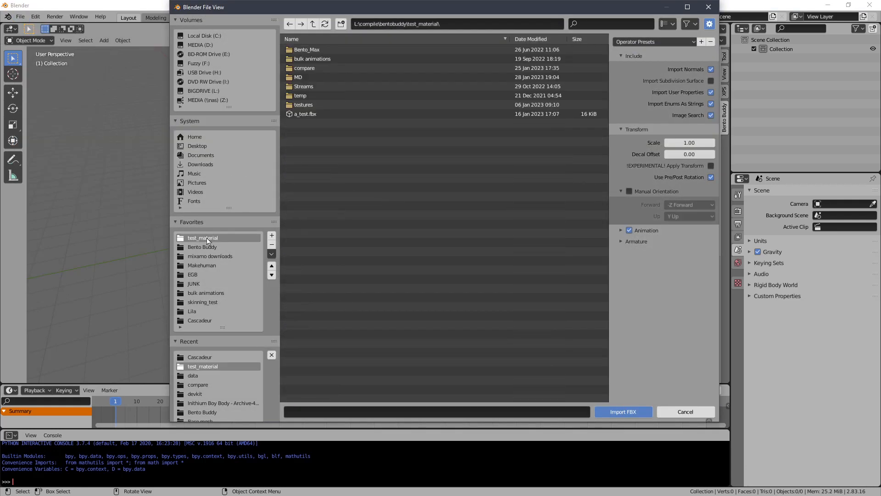
pyautogui.click(208, 320)
pyautogui.doubleClick(307, 77)
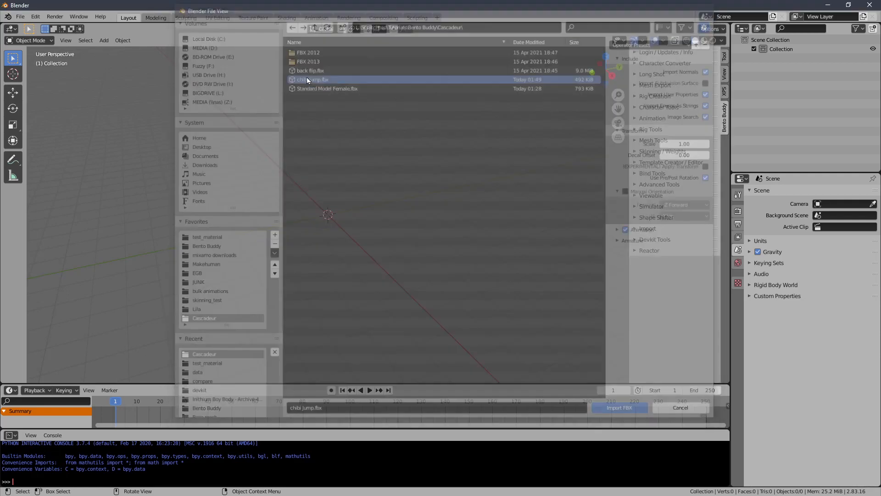
# - Preview the imported jump animation by scrubbing to frame 20, and return to the first frame
pyautogui.press('KP_Decimal')
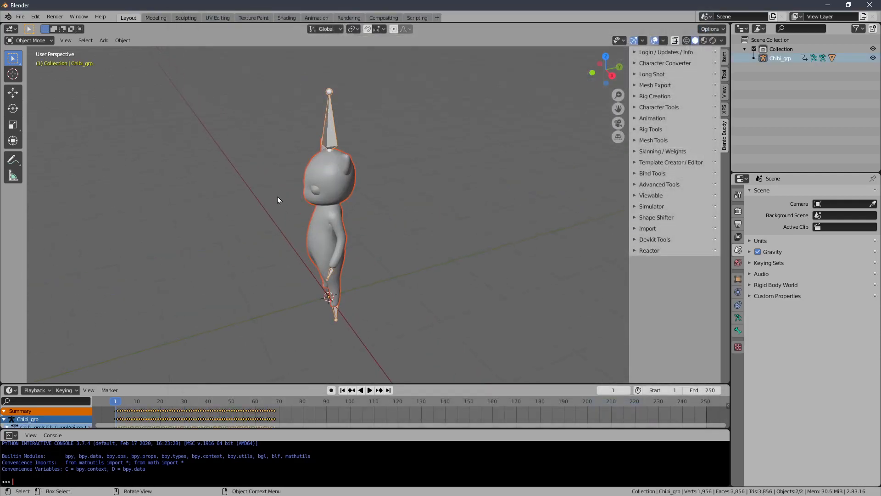
pyautogui.moveTo(277, 196); pyautogui.dragTo(384, 161, button='middle')
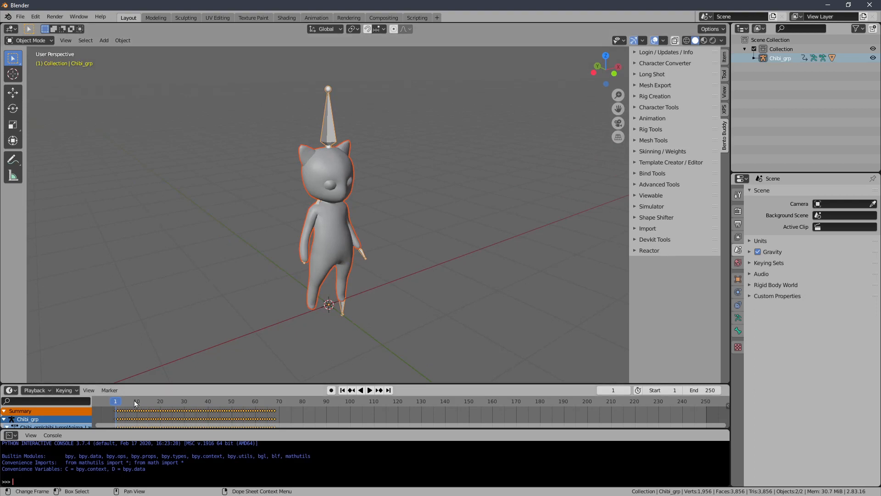
pyautogui.moveTo(138, 402); pyautogui.dragTo(160, 402)
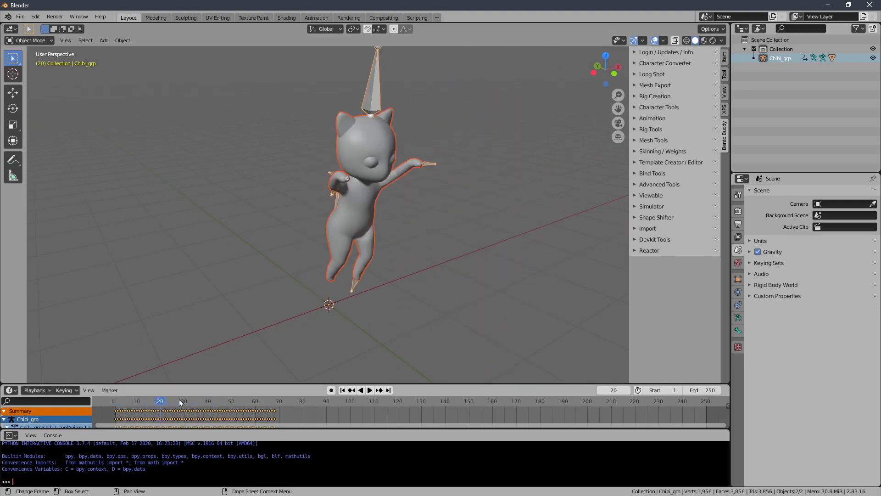
pyautogui.click(343, 390)
# - Select only the Chibi_grp armature, then expand Bento Buddy's Animation section and widen the sidebar
pyautogui.click(311, 233)
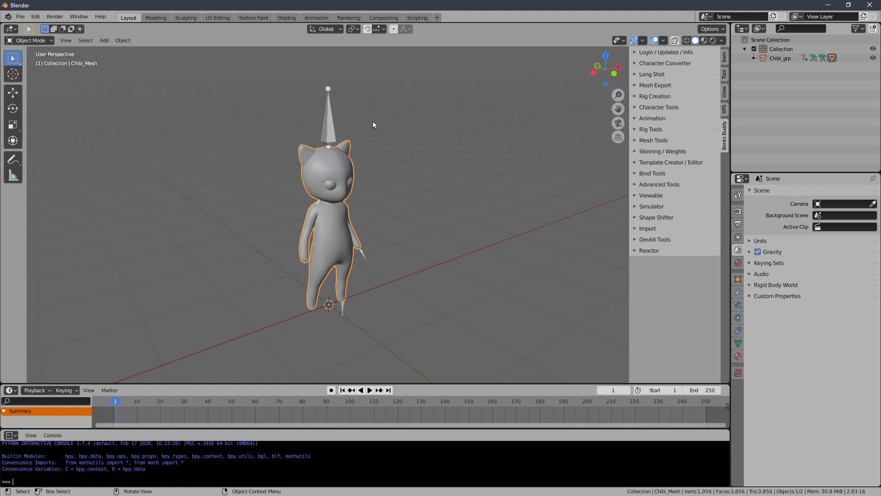
pyautogui.click(328, 128)
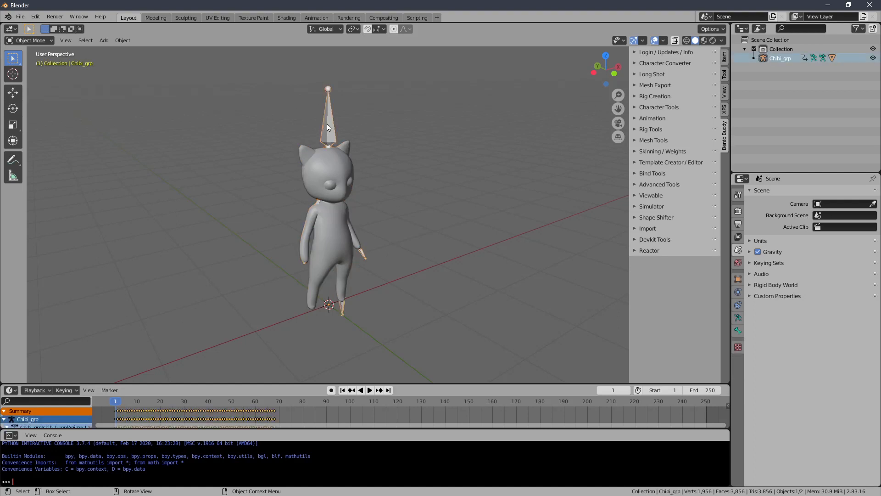
pyautogui.moveTo(335, 128); pyautogui.dragTo(336, 134, button='middle')
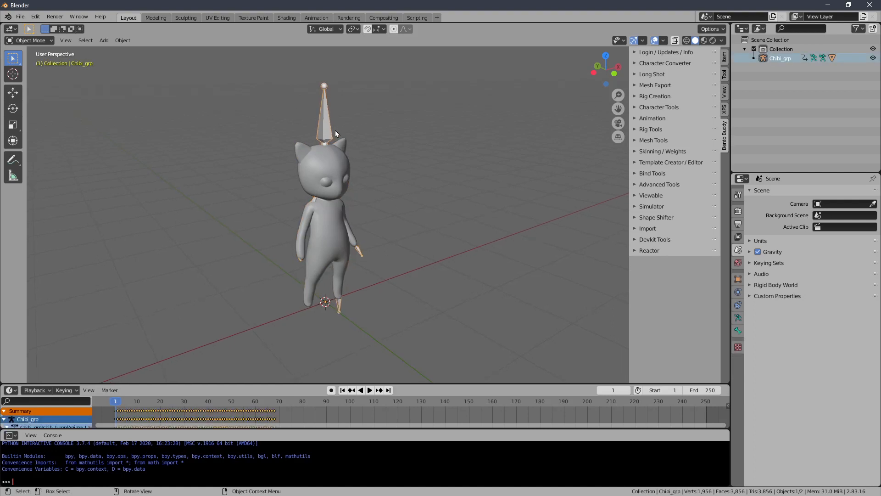
pyautogui.click(641, 120)
pyautogui.moveTo(617, 133); pyautogui.dragTo(528, 134)
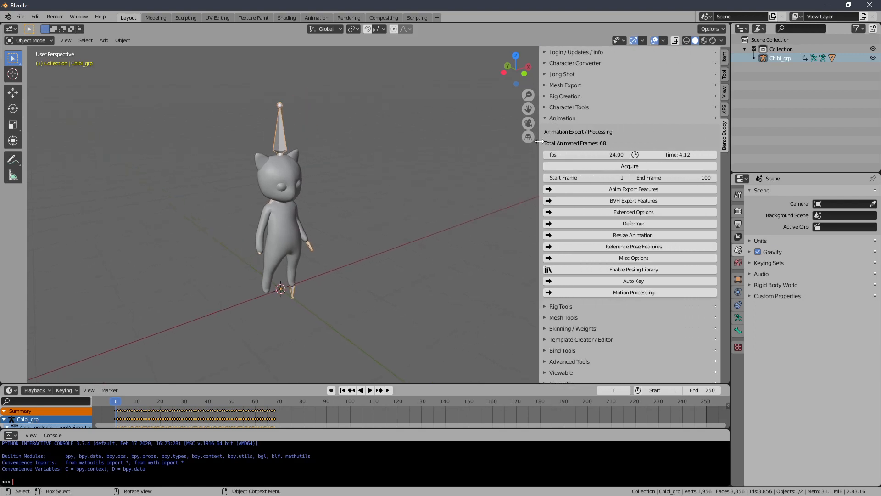
# - Load the Cascadeur - Chibi.bbm map onto the Chibi_grp armature for Retarget Motion and enable Glue (Custom Rig)
pyautogui.click(565, 108)
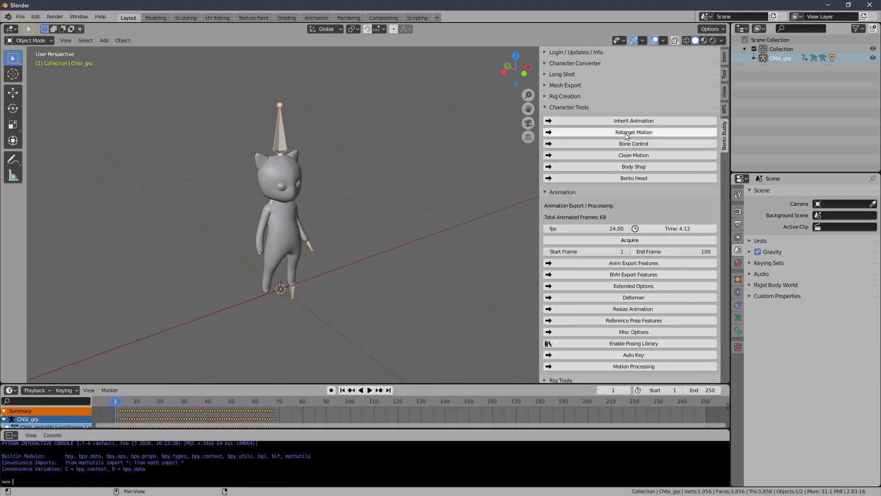
pyautogui.click(608, 133)
pyautogui.click(589, 147)
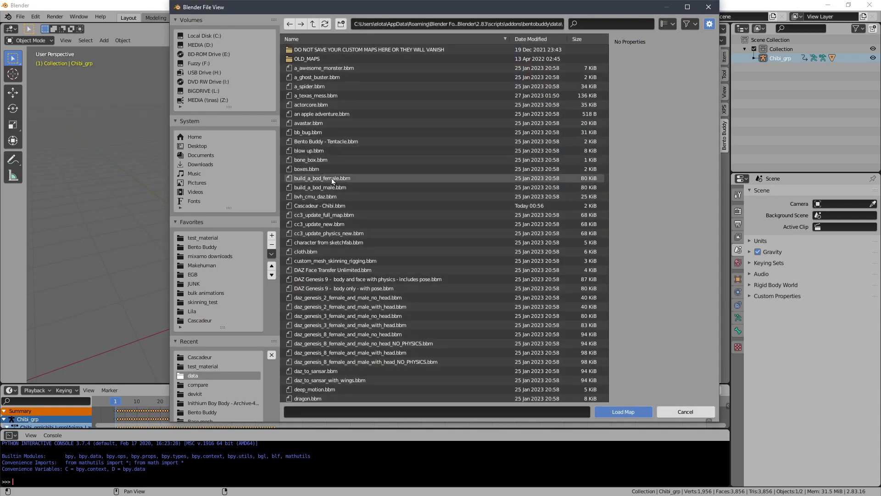
pyautogui.click(339, 206)
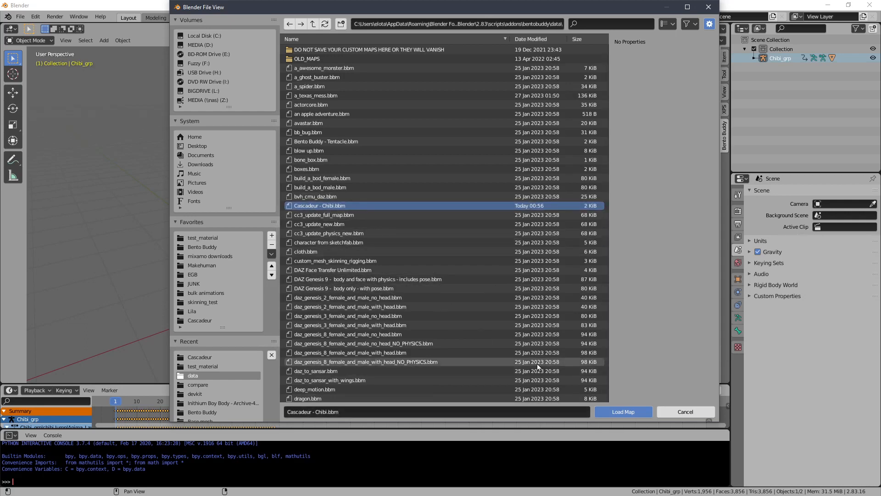
pyautogui.click(624, 411)
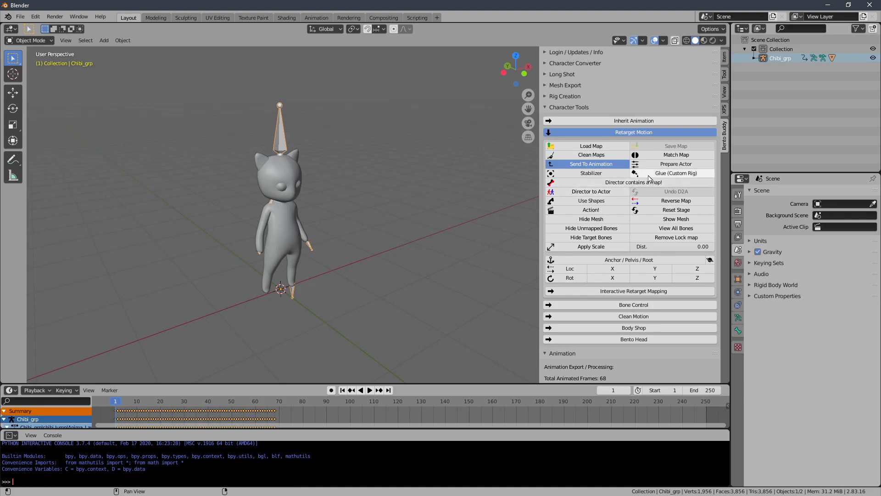
pyautogui.click(663, 177)
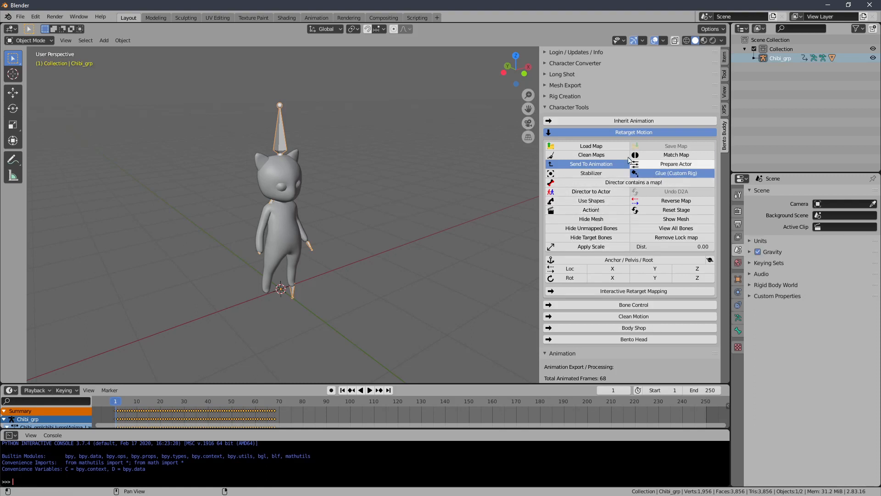
# - Snap the bones to the loaded map through Bone Control's Snap To Map with Send To Animation enabled, and collapse Character Tools
pyautogui.click(606, 133)
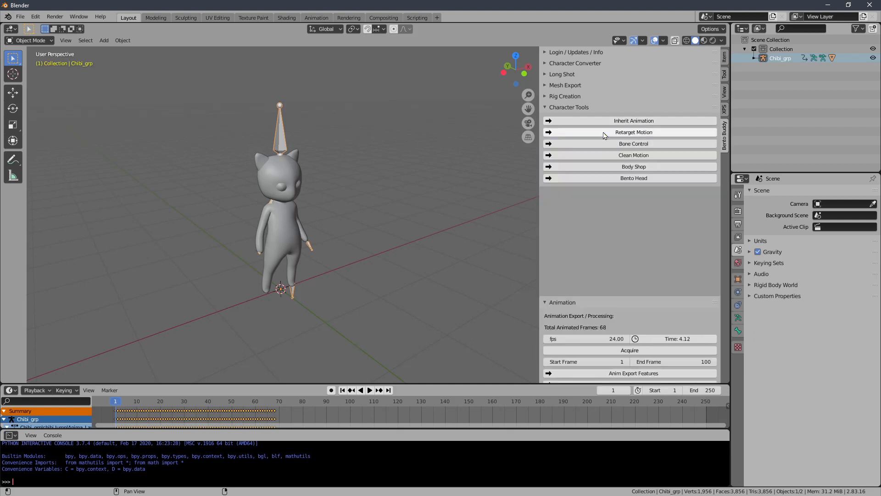
pyautogui.click(573, 146)
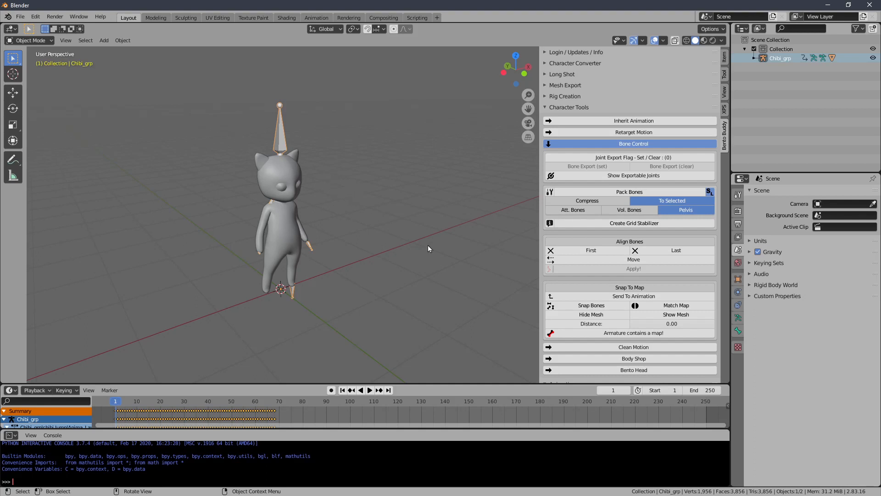
pyautogui.click(574, 297)
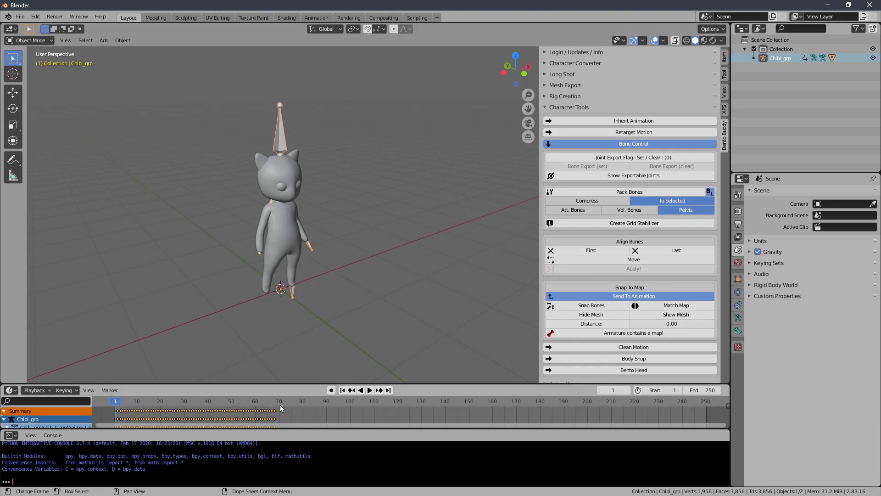
pyautogui.click(573, 306)
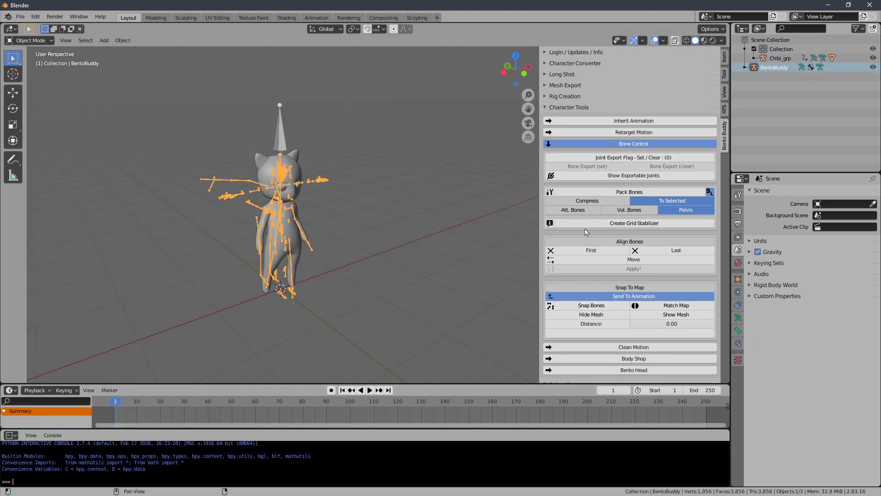
pyautogui.click(574, 144)
pyautogui.click(565, 110)
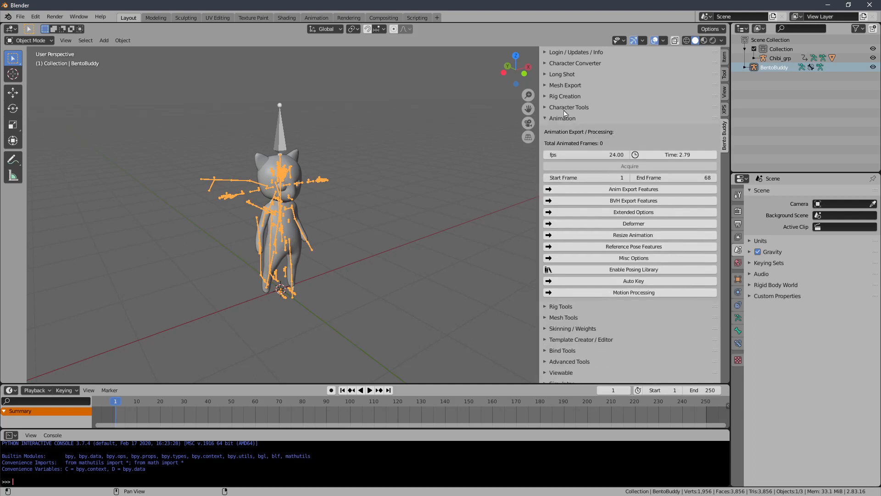
# - Configure the Anim Export Features with base name animation, base priority 4 and Loop Animation enabled
pyautogui.click(565, 118)
pyautogui.click(563, 121)
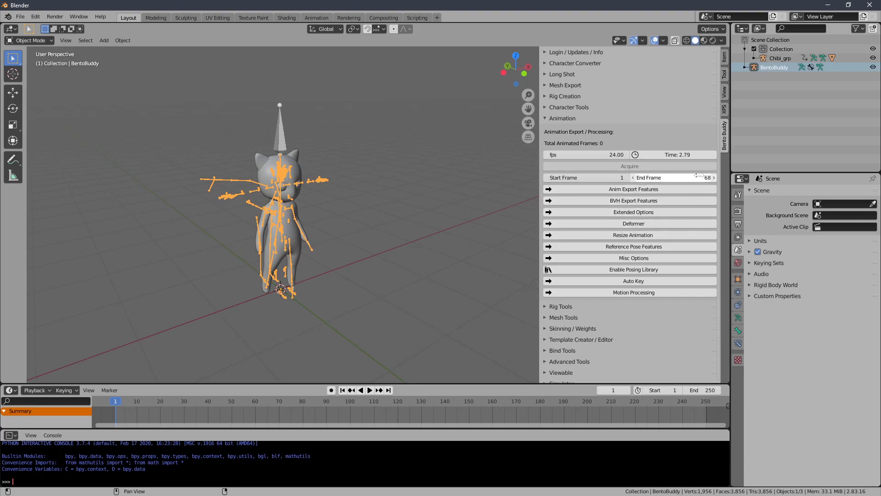
pyautogui.click(639, 194)
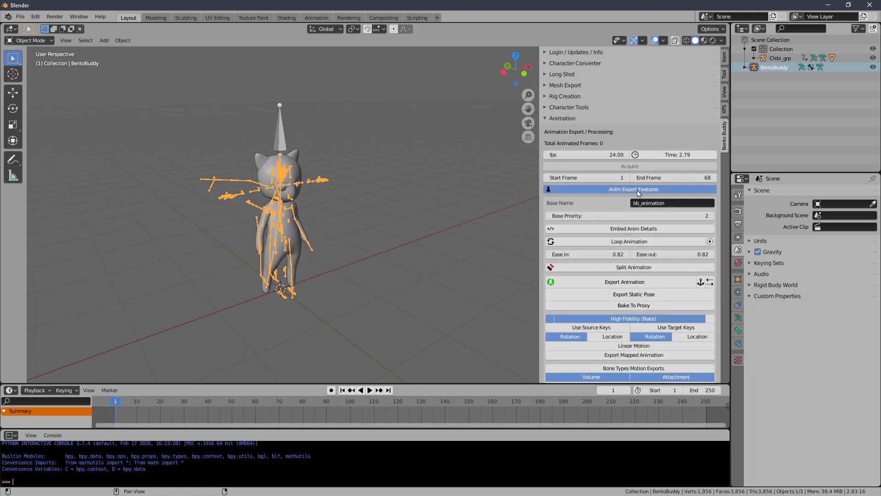
pyautogui.click(641, 202)
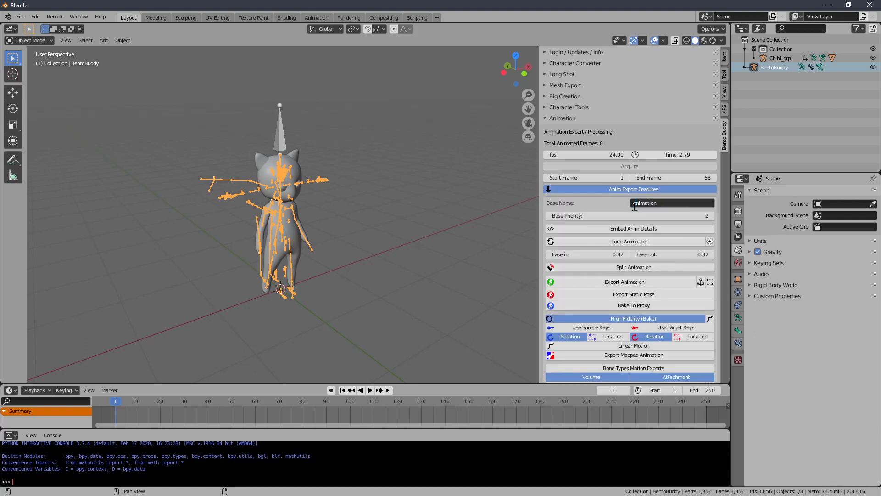
pyautogui.click(712, 215)
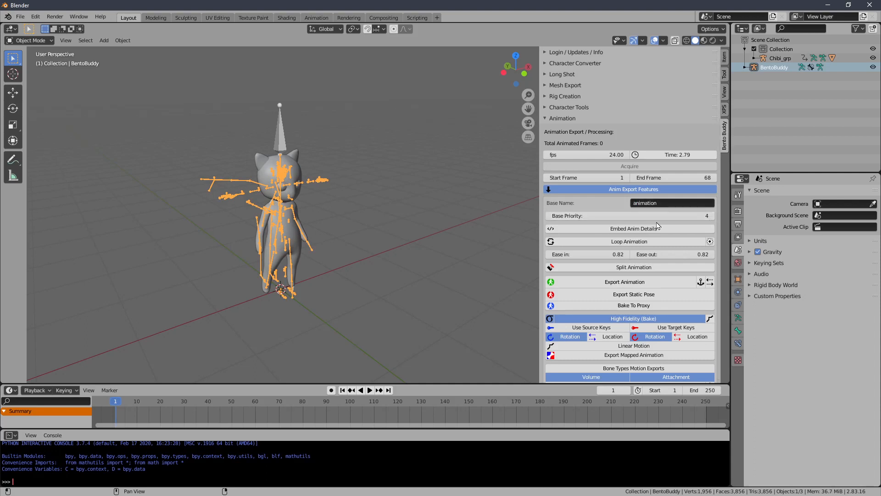
pyautogui.click(551, 242)
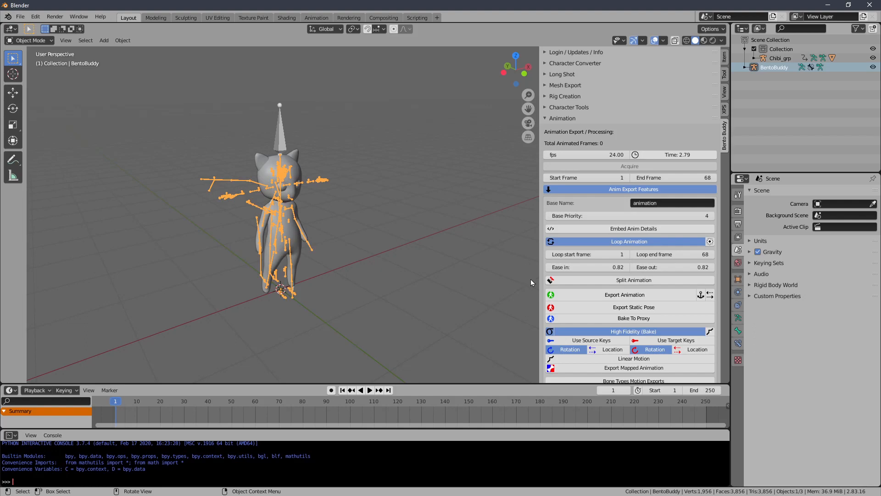
# - Export the animation to the test_material folder, overwriting animation.anim, and delete the BentoBuddy armature
pyautogui.click(595, 296)
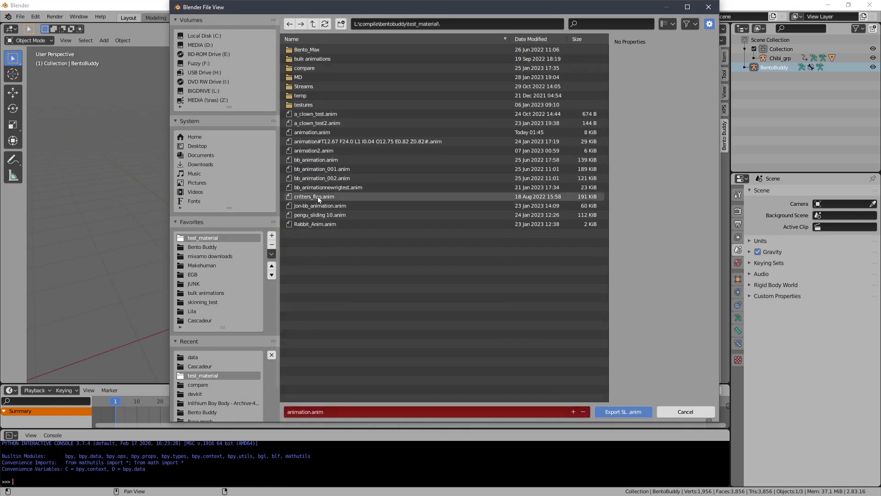
pyautogui.doubleClick(315, 132)
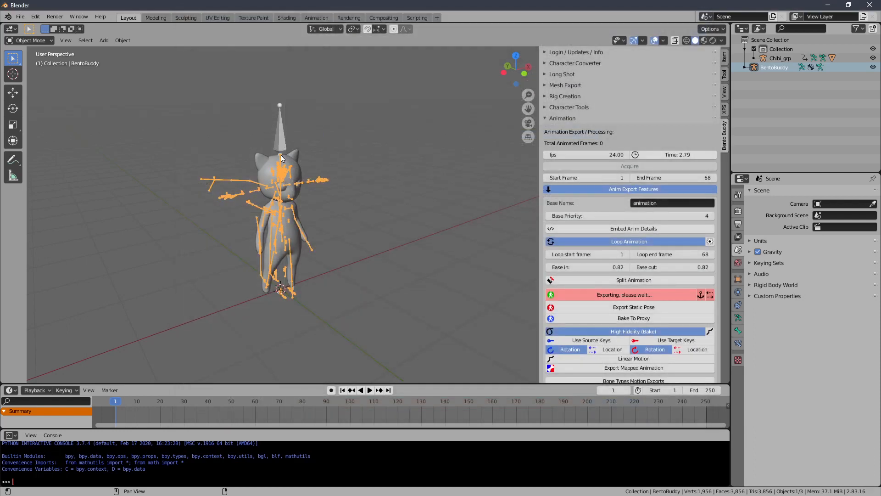
pyautogui.press('Delete')
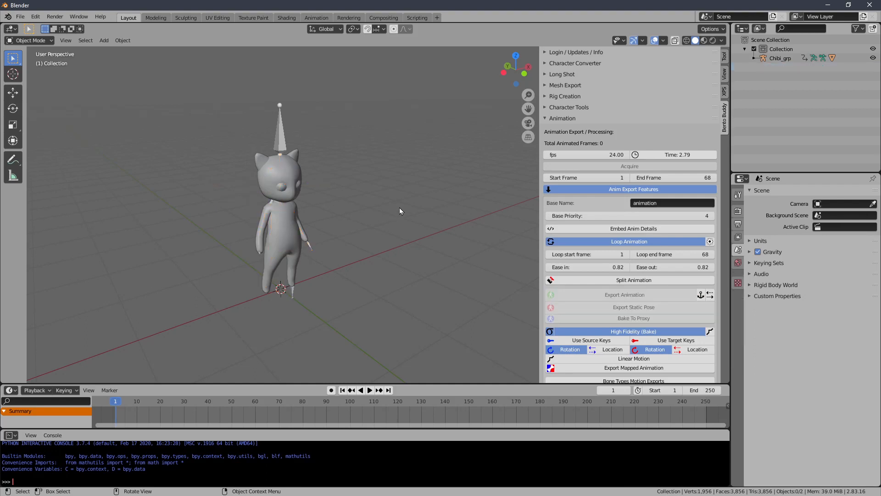
# - Convert the chibi mesh with the Character Converter using Make Copy, and check the converted copy with a cancelled move
pyautogui.click(289, 177)
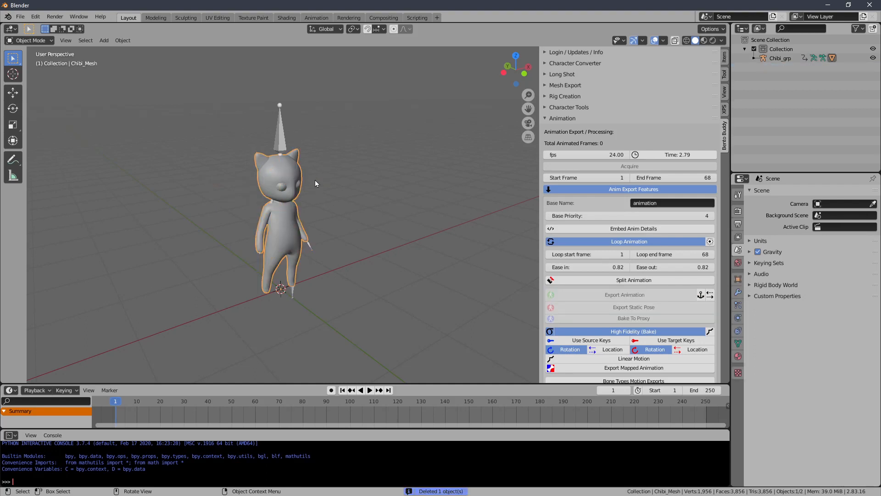
pyautogui.click(563, 118)
pyautogui.click(569, 63)
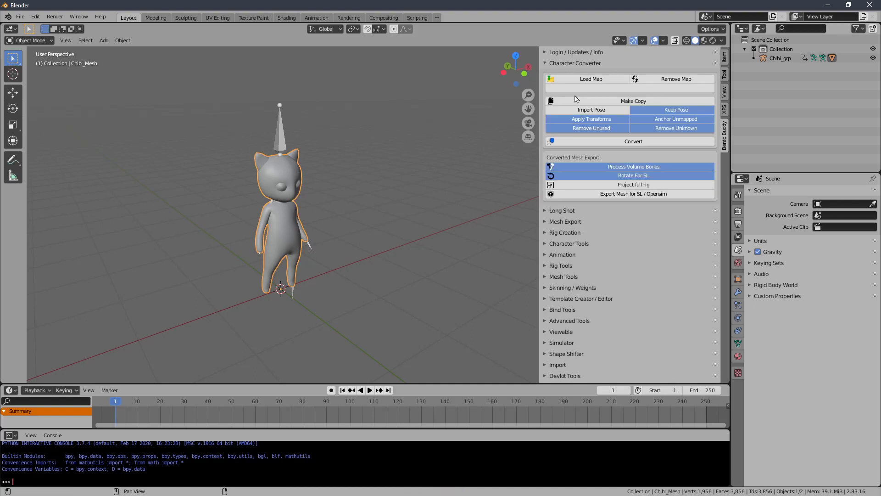
pyautogui.click(580, 101)
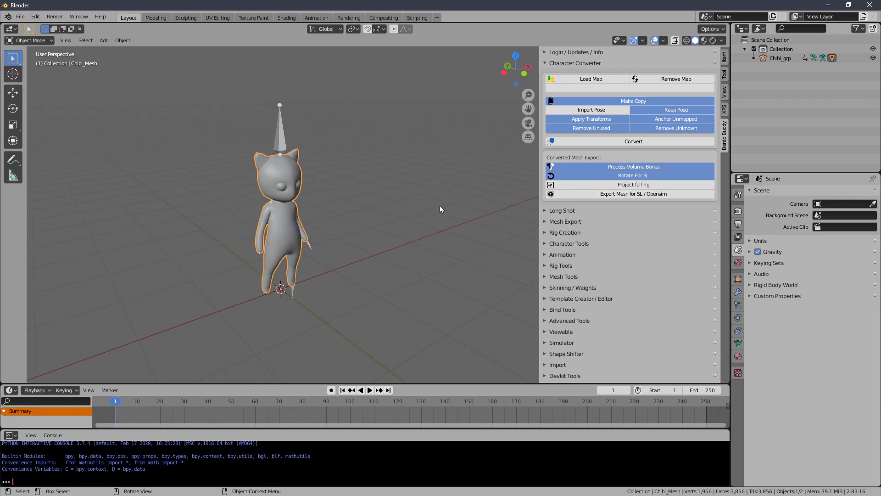
pyautogui.click(634, 141)
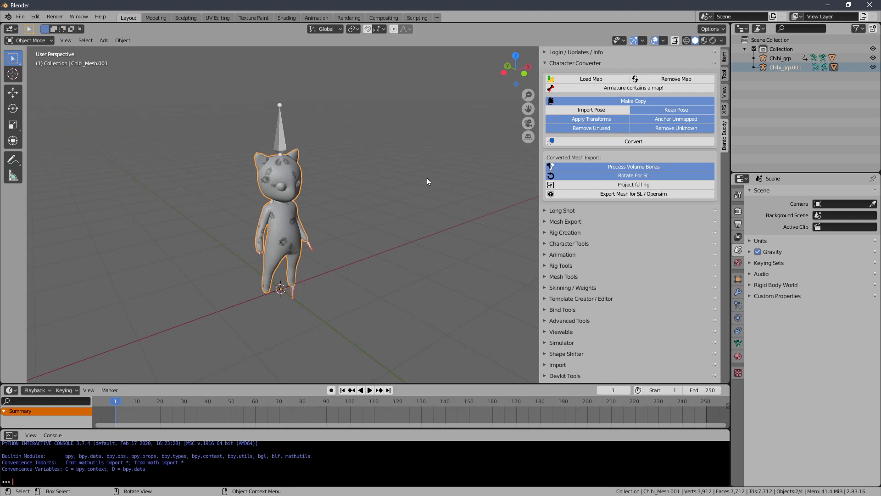
pyautogui.press('g')
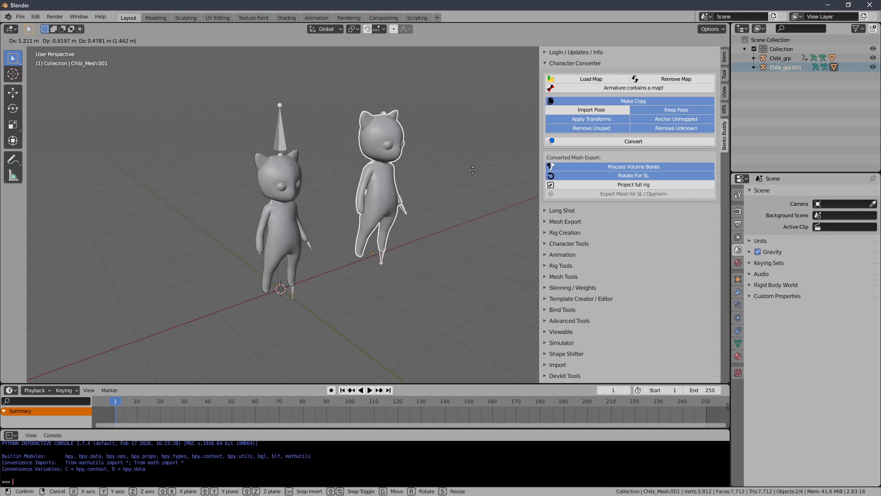
pyautogui.rightClick(473, 171)
# - Export the converted chibi mesh for SL / Opensim to the test_material folder, overwriting a_test.dae
pyautogui.click(591, 195)
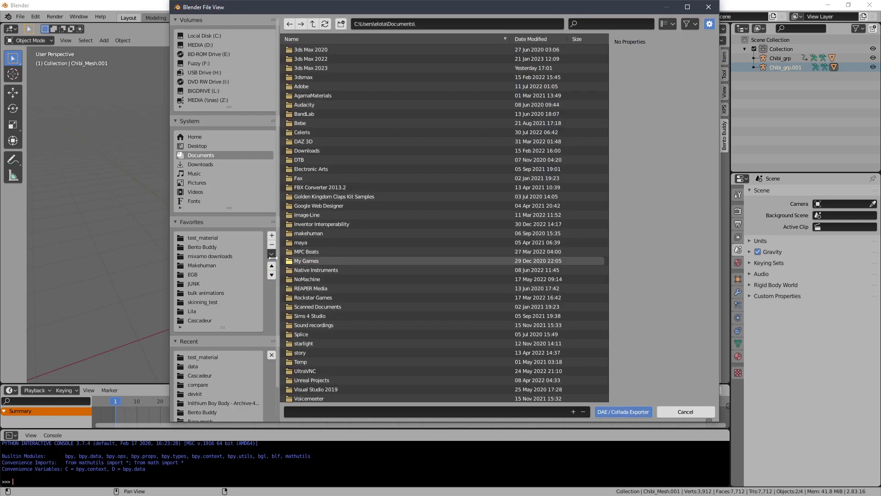
pyautogui.click(202, 239)
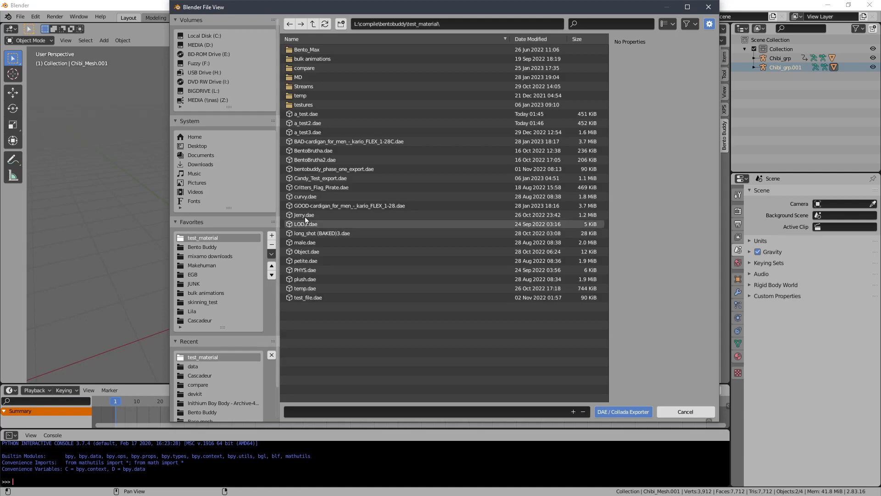
pyautogui.click(307, 115)
pyautogui.doubleClick(307, 118)
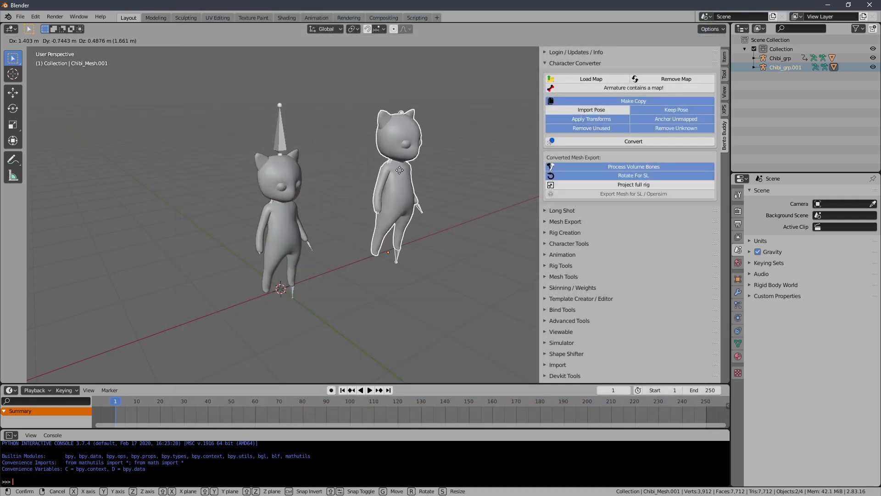
pyautogui.click(278, 153)
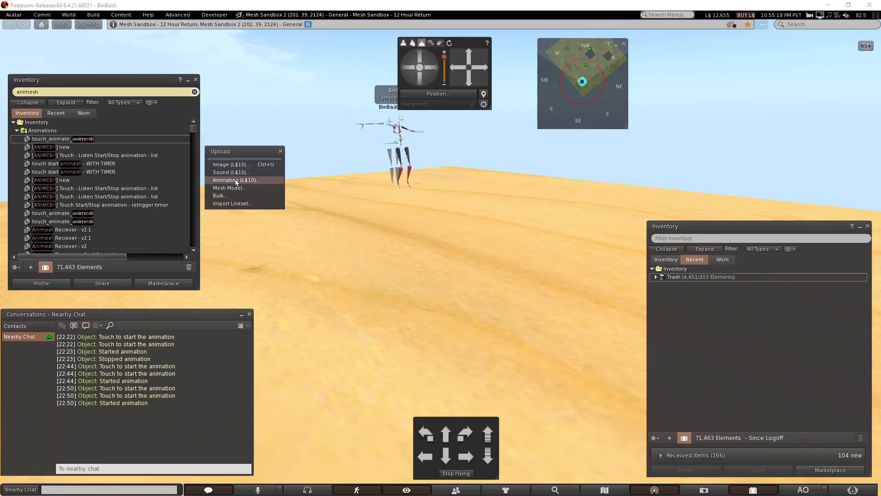
# - Switch to the Firestorm viewer and load the exported chibi DAE file from test_material for a mesh model upload
pyautogui.click(234, 188)
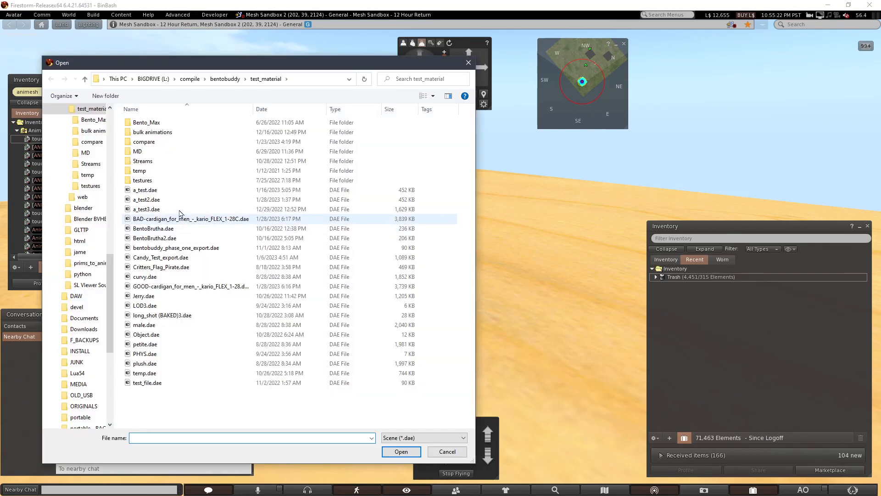
pyautogui.doubleClick(174, 199)
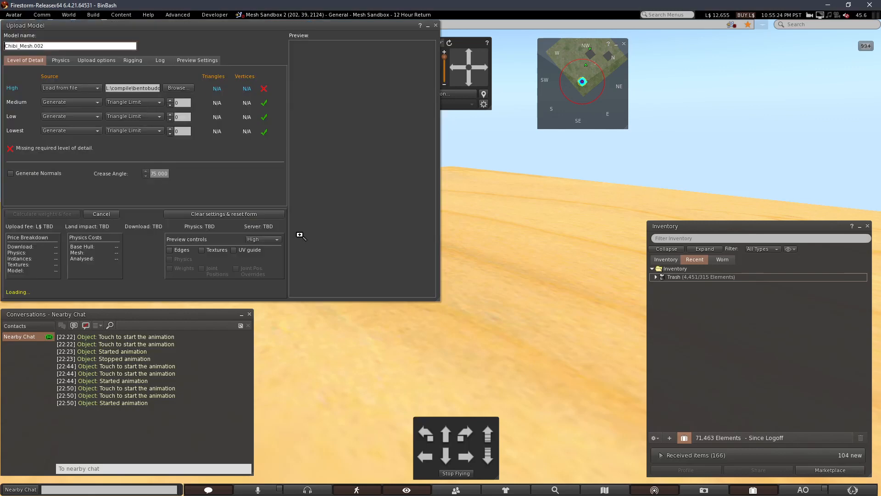
pyautogui.click(169, 135)
# - Set Cube as the physics model for the chibi mesh upload
pyautogui.click(60, 60)
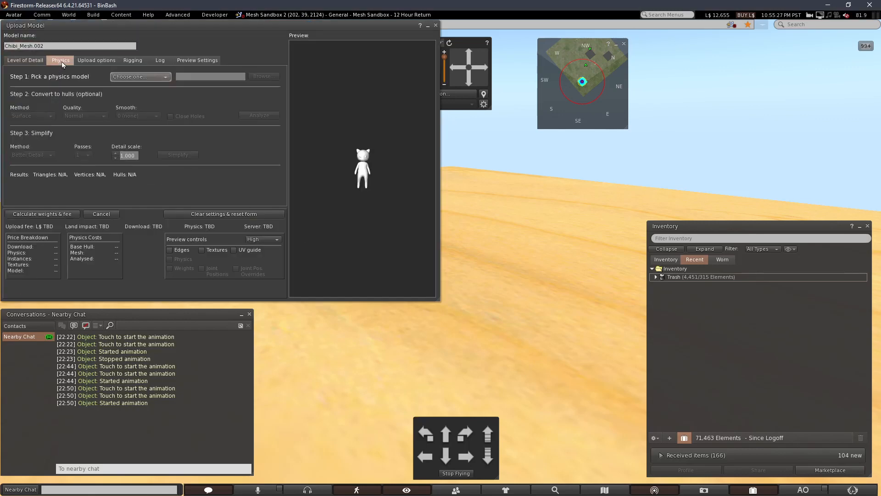
pyautogui.click(140, 77)
pyautogui.click(129, 120)
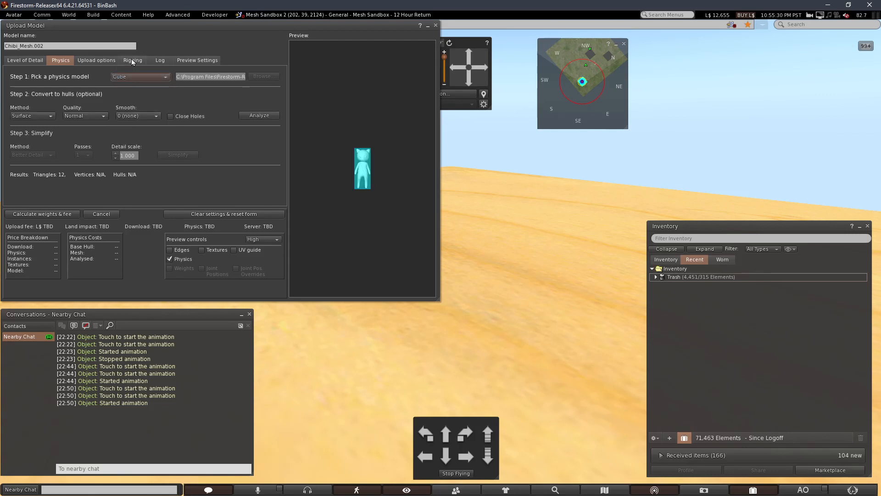
# - Include skin weight and joint positions in the chibi model's rigging, calculate its weights and fee, and upload it
pyautogui.click(133, 60)
pyautogui.click(10, 72)
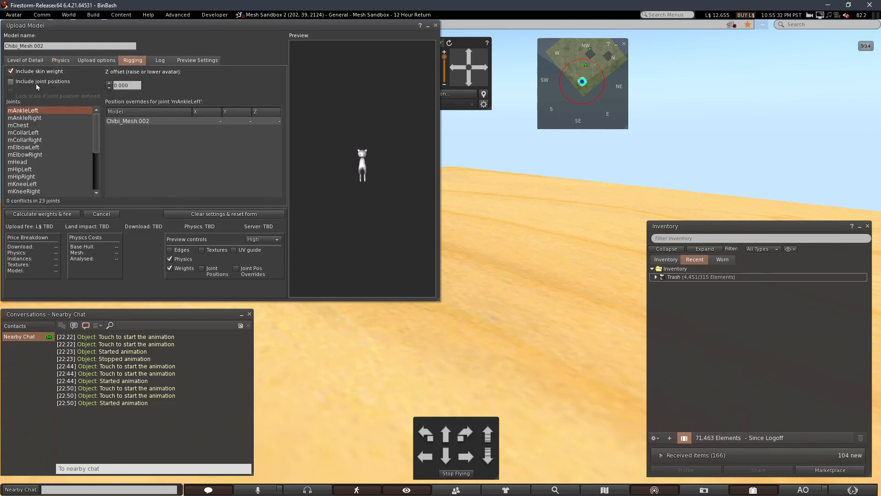
pyautogui.click(11, 81)
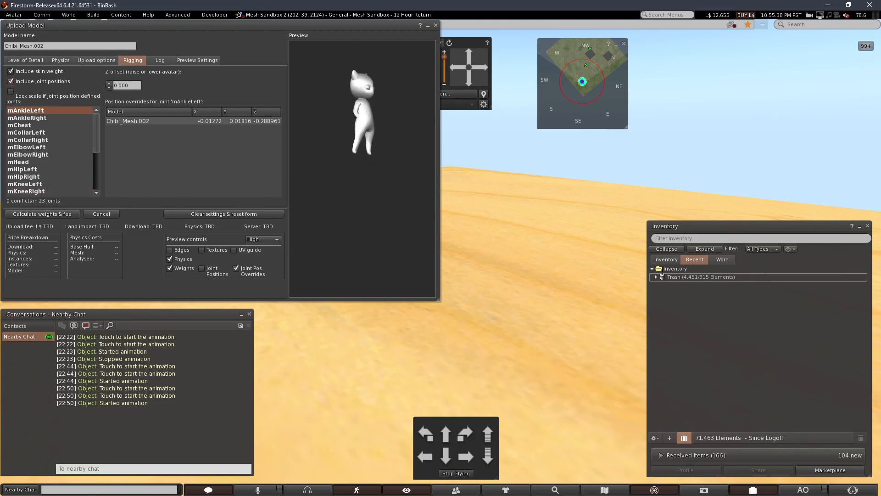
pyautogui.click(58, 214)
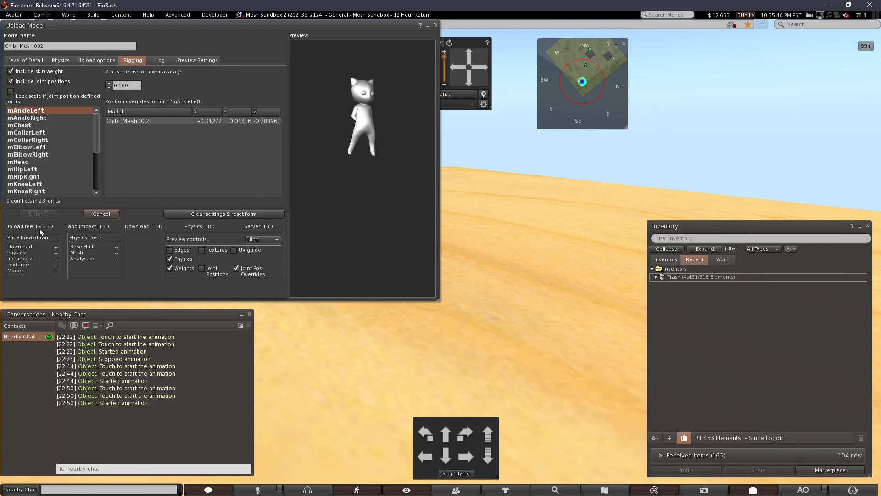
pyautogui.click(28, 217)
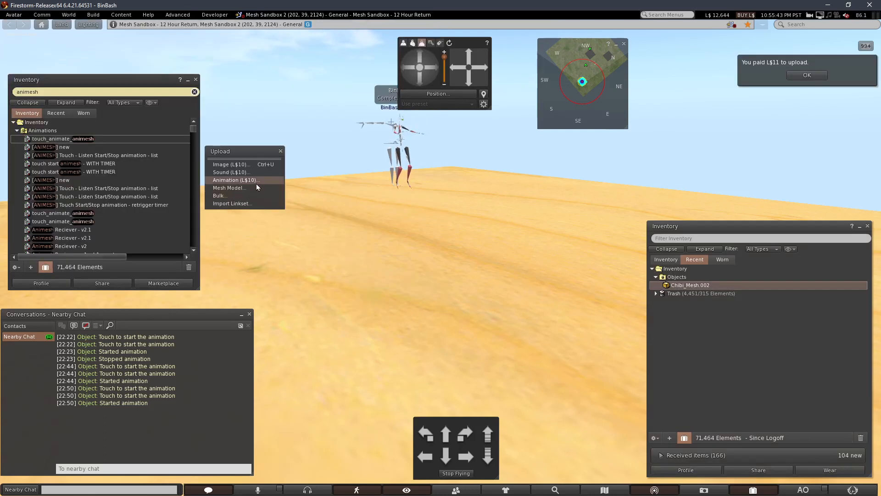
# - Upload animation.anim from the test_material folder as an animation, keeping the name "animation"
pyautogui.click(248, 180)
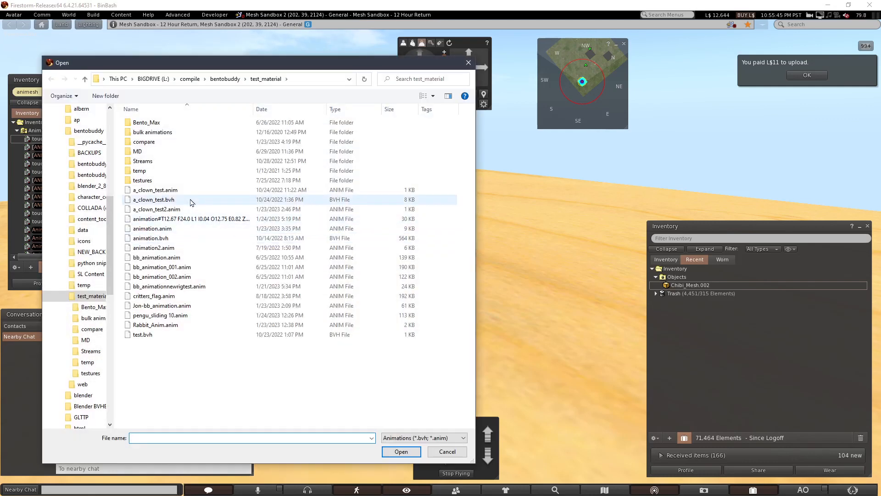
pyautogui.doubleClick(183, 228)
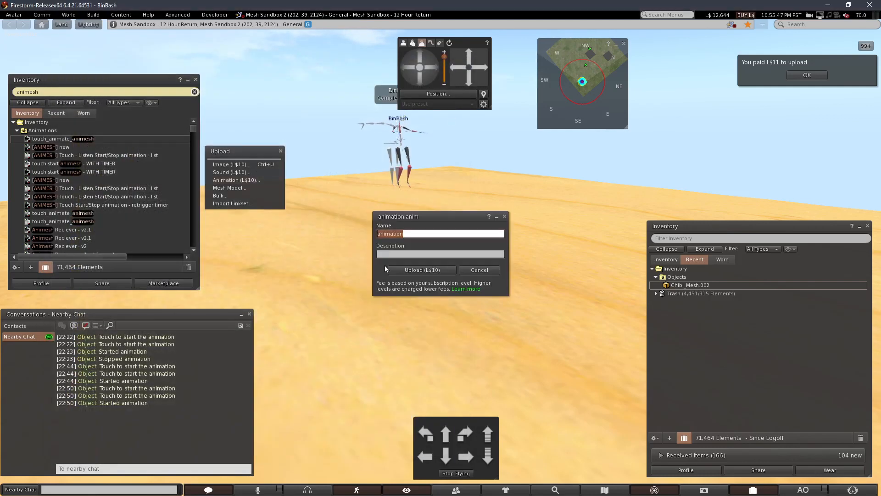
pyautogui.click(399, 270)
# - Create a box prim on the sand to serve as the chibi's root object
pyautogui.rightClick(359, 299)
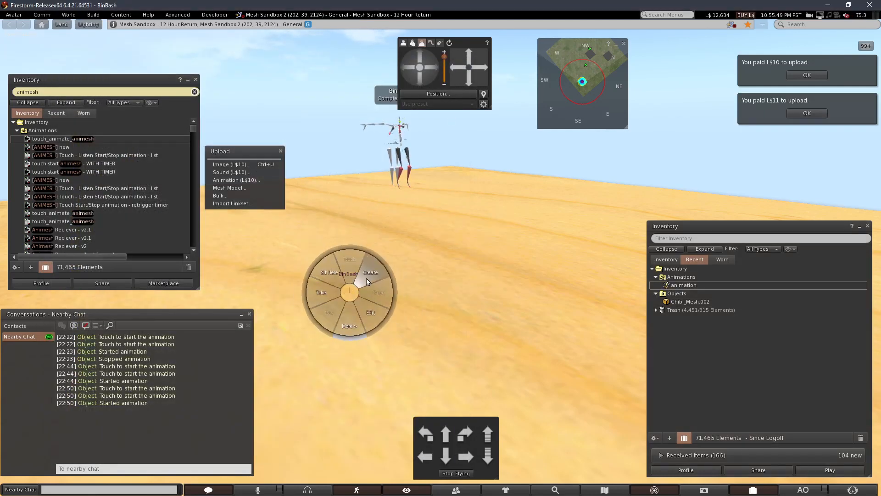
pyautogui.click(370, 279)
pyautogui.click(334, 282)
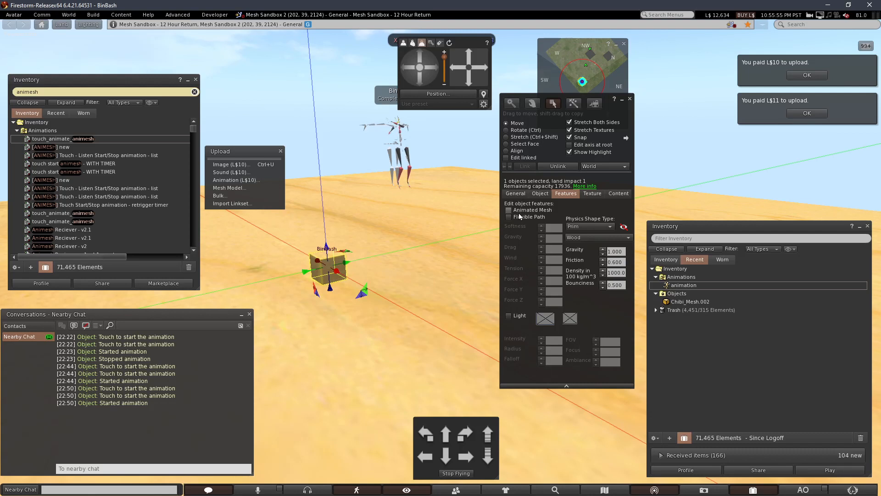
# - Place Chibi_Mesh.002 from the inventory beside the box and link the two objects with the box as root
pyautogui.moveTo(671, 302); pyautogui.dragTo(473, 309)
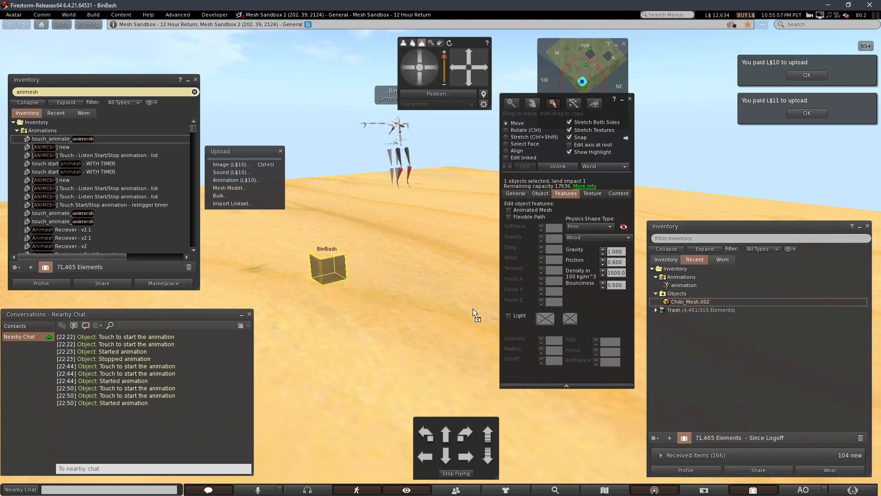
pyautogui.moveTo(399, 285); pyautogui.dragTo(396, 278)
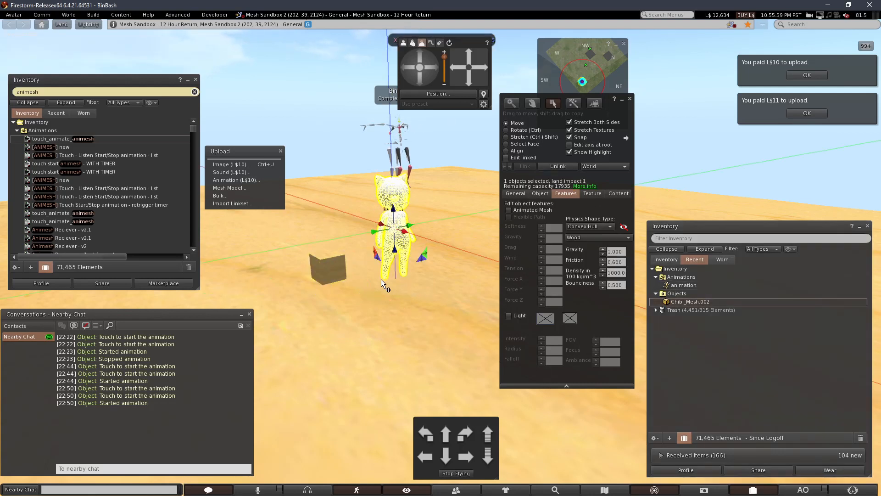
pyautogui.keyDown('shift'); pyautogui.click(334, 270); pyautogui.keyUp('shift')
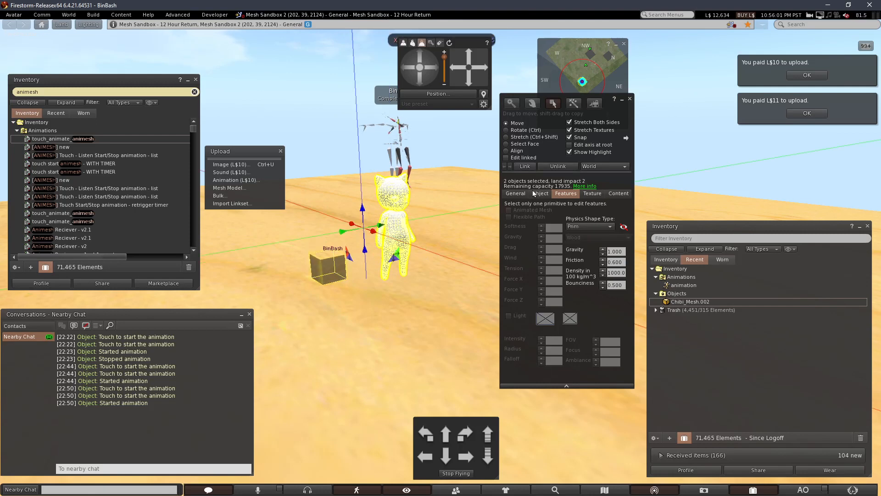
pyautogui.click(526, 166)
# - Add the touch_animate_animesh script and the uploaded animation to the linked object's contents
pyautogui.click(619, 193)
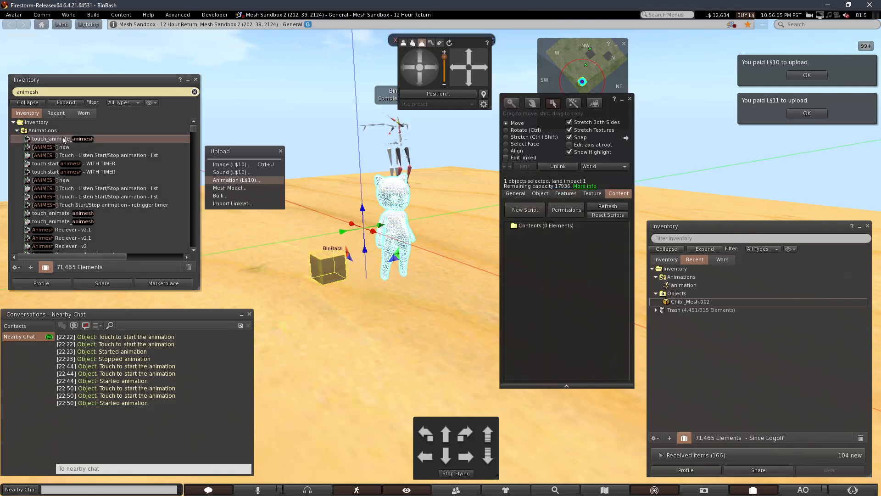
pyautogui.moveTo(64, 140); pyautogui.dragTo(584, 275)
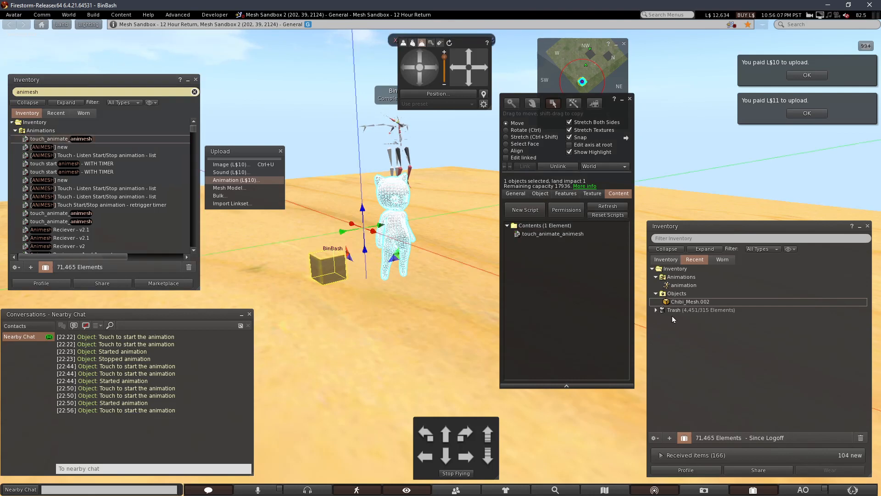
pyautogui.click(684, 285)
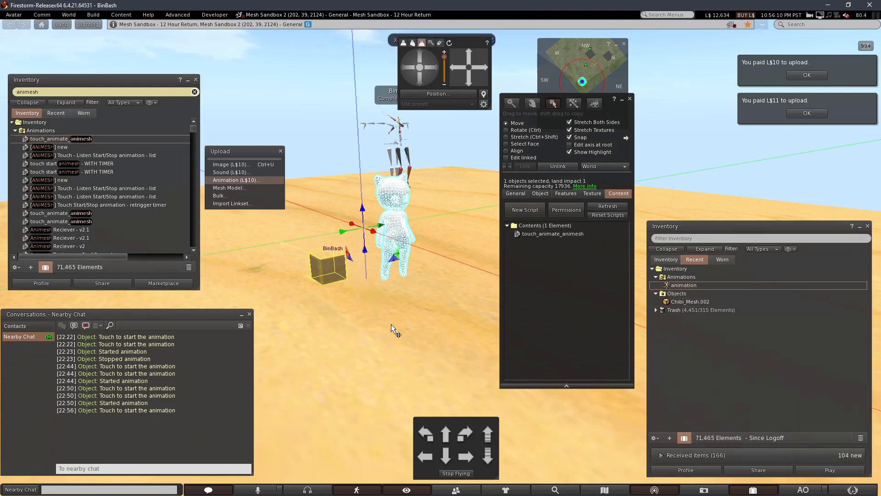
# - Duplicate the linked chibi object by moving it sideways along its horizontal axis, and delete the moved instance
pyautogui.keyDown('alt'); pyautogui.click(342, 225); pyautogui.keyUp('alt')
pyautogui.keyDown('alt'); pyautogui.click(463, 261); pyautogui.keyUp('alt')
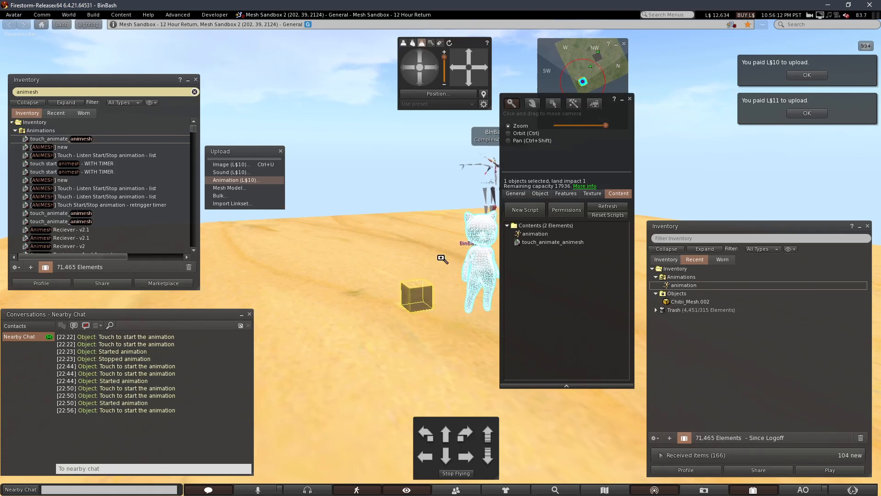
pyautogui.keyDown('alt'); pyautogui.click(442, 258); pyautogui.keyUp('alt')
pyautogui.click(437, 263)
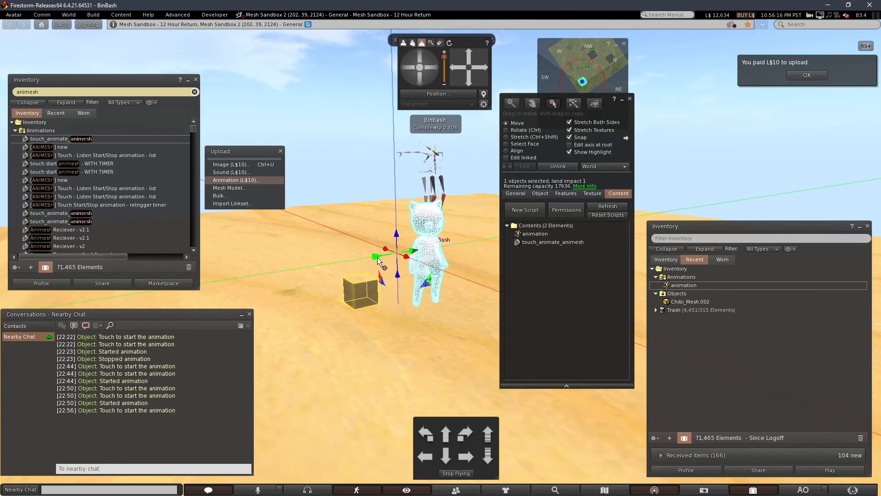
pyautogui.moveTo(377, 262); pyautogui.dragTo(475, 248)
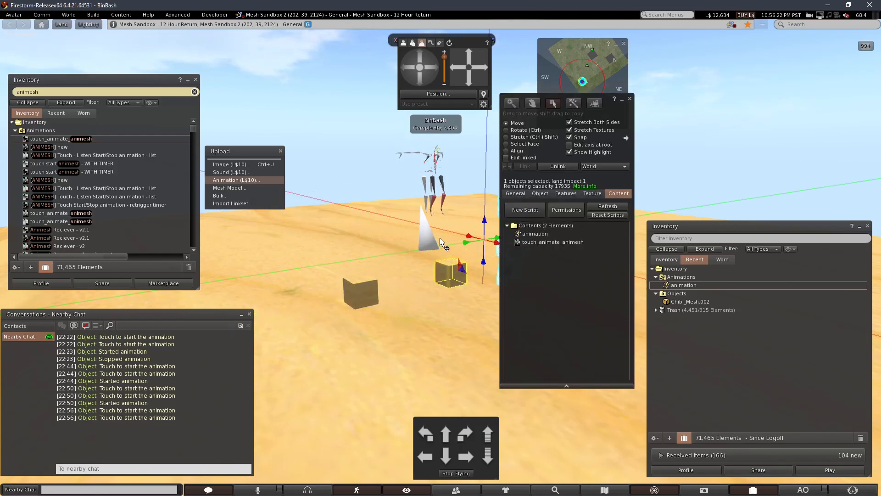
pyautogui.keyDown('alt'); pyautogui.moveTo(431, 257); pyautogui.dragTo(464, 250); pyautogui.keyUp('alt')
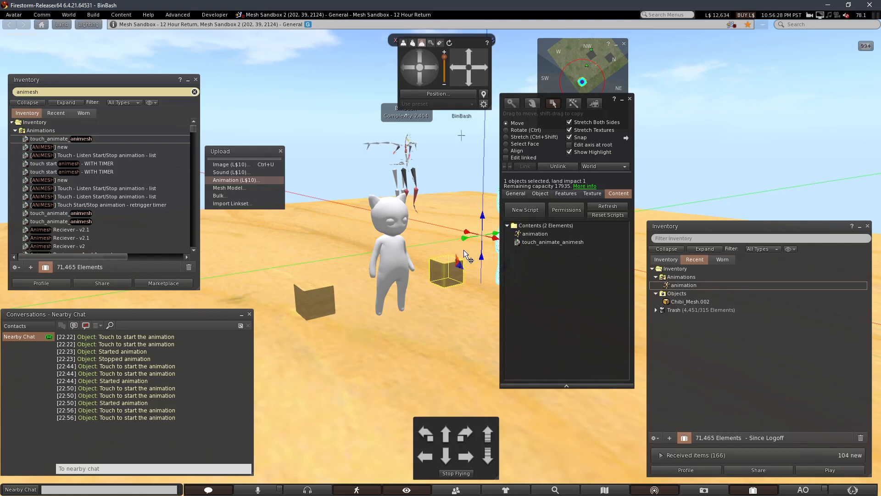
pyautogui.press('Delete')
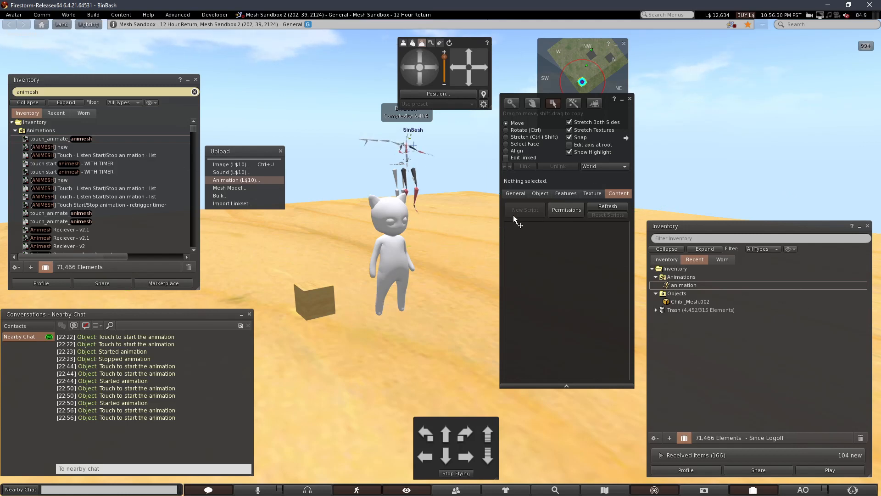
# - Enable Animated Mesh on the remaining linked chibi object, raise it slightly, and finish editing it
pyautogui.click(388, 264)
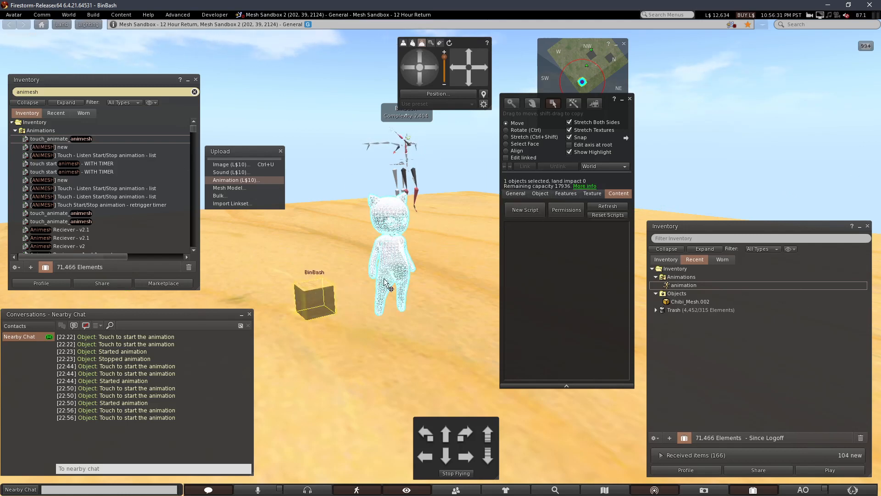
pyautogui.click(565, 195)
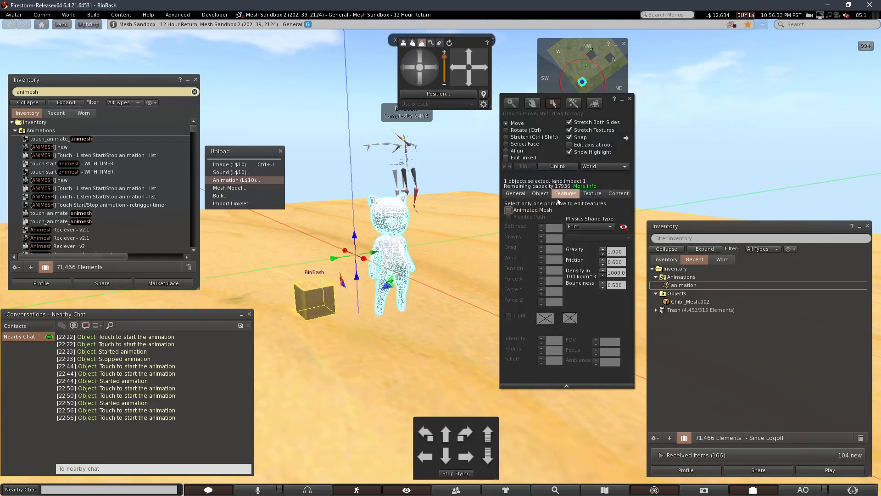
pyautogui.click(508, 212)
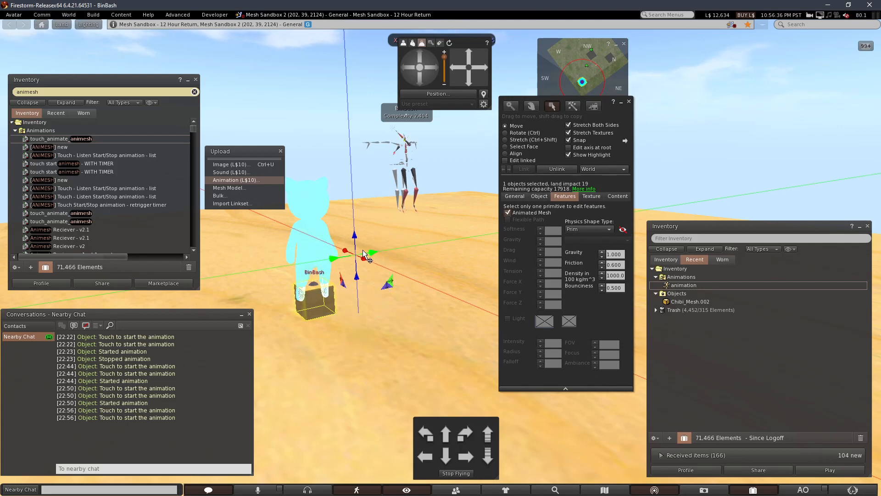
pyautogui.moveTo(357, 250); pyautogui.dragTo(355, 225)
pyautogui.click(629, 102)
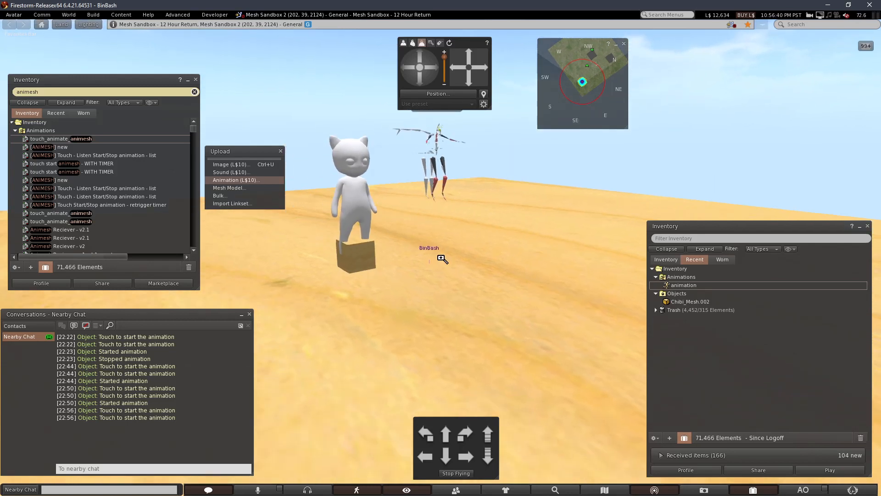